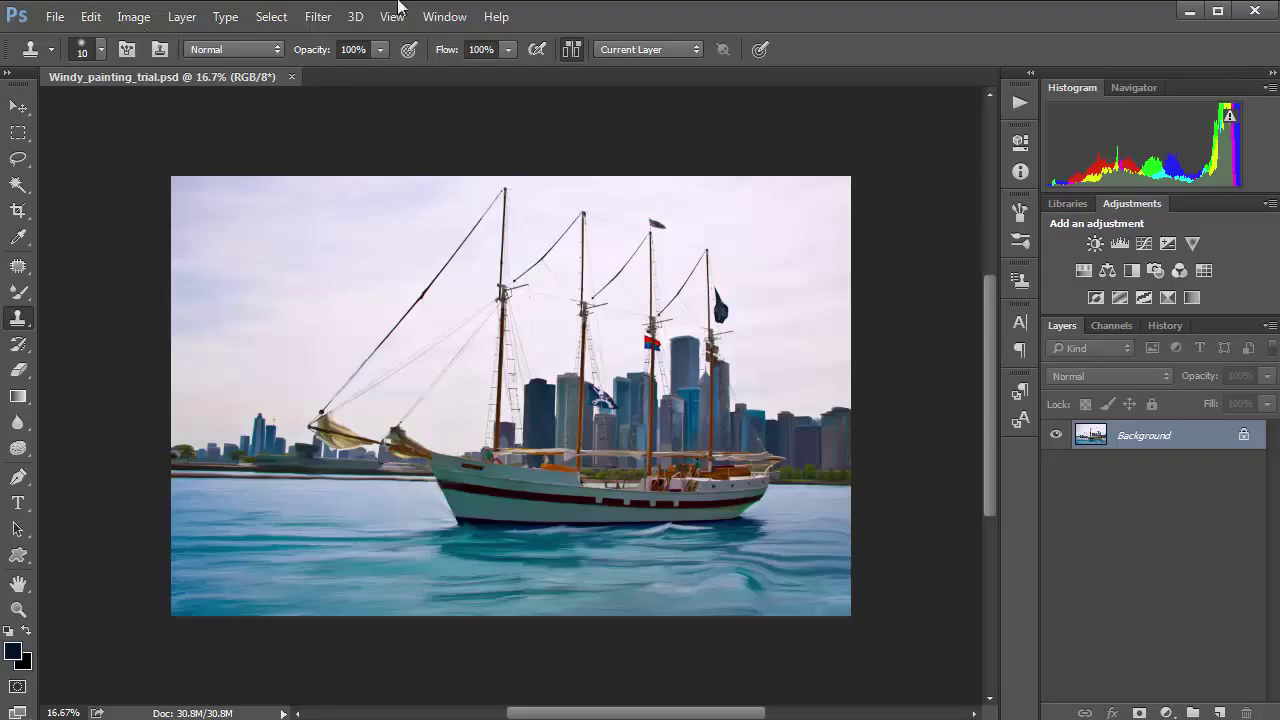
Step: Check the image's width and height in inches without resizing it
{"action": "left_click", "coordinate": [124, 18]}
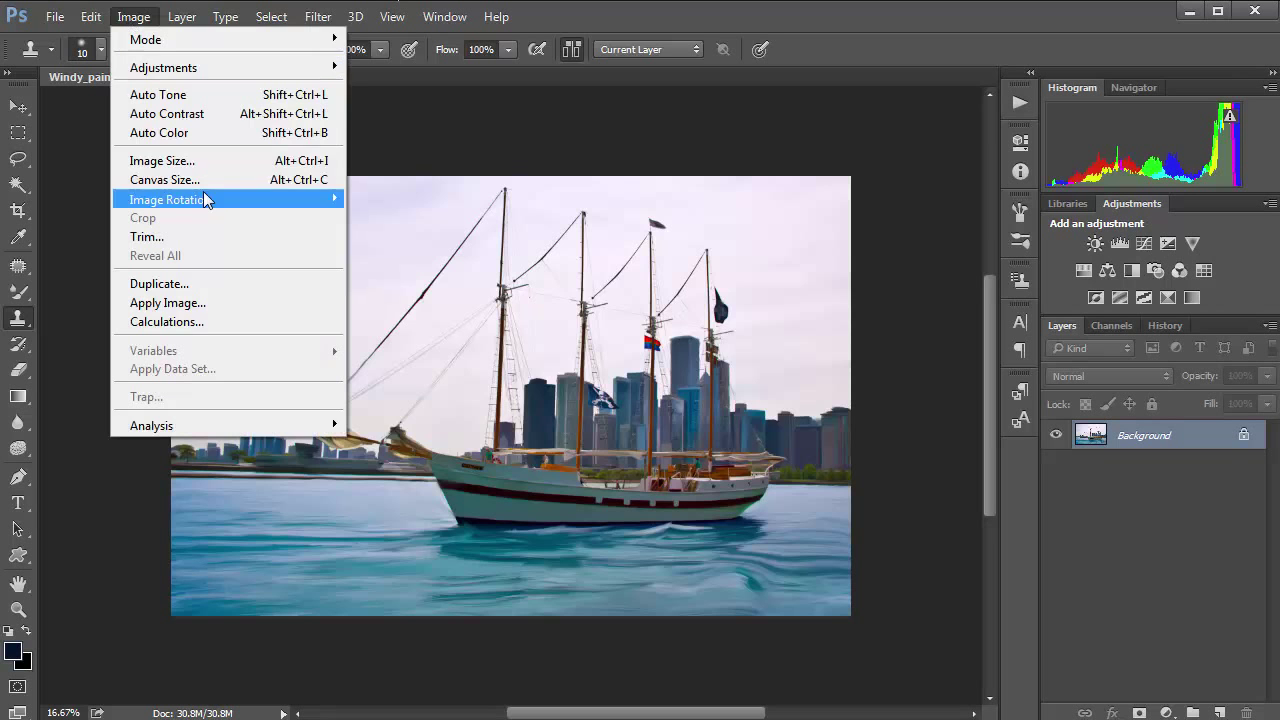
{"action": "left_click", "coordinate": [200, 164]}
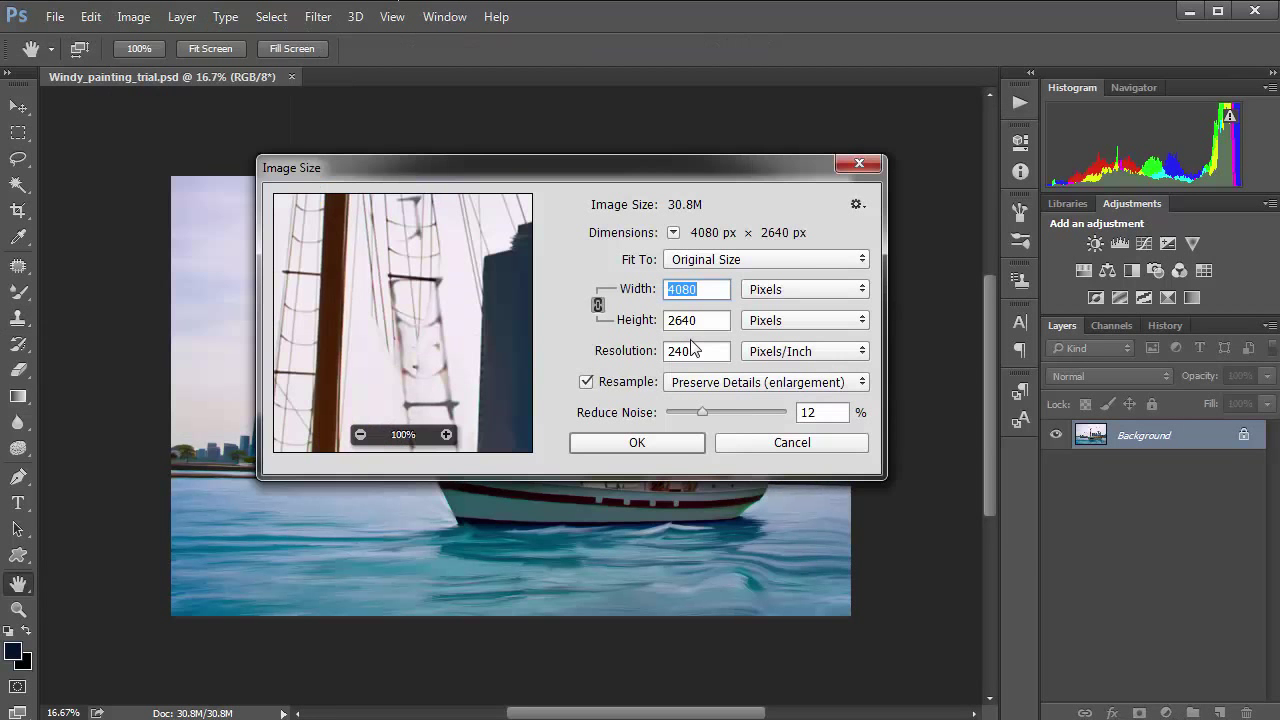
{"action": "left_click", "coordinate": [749, 294]}
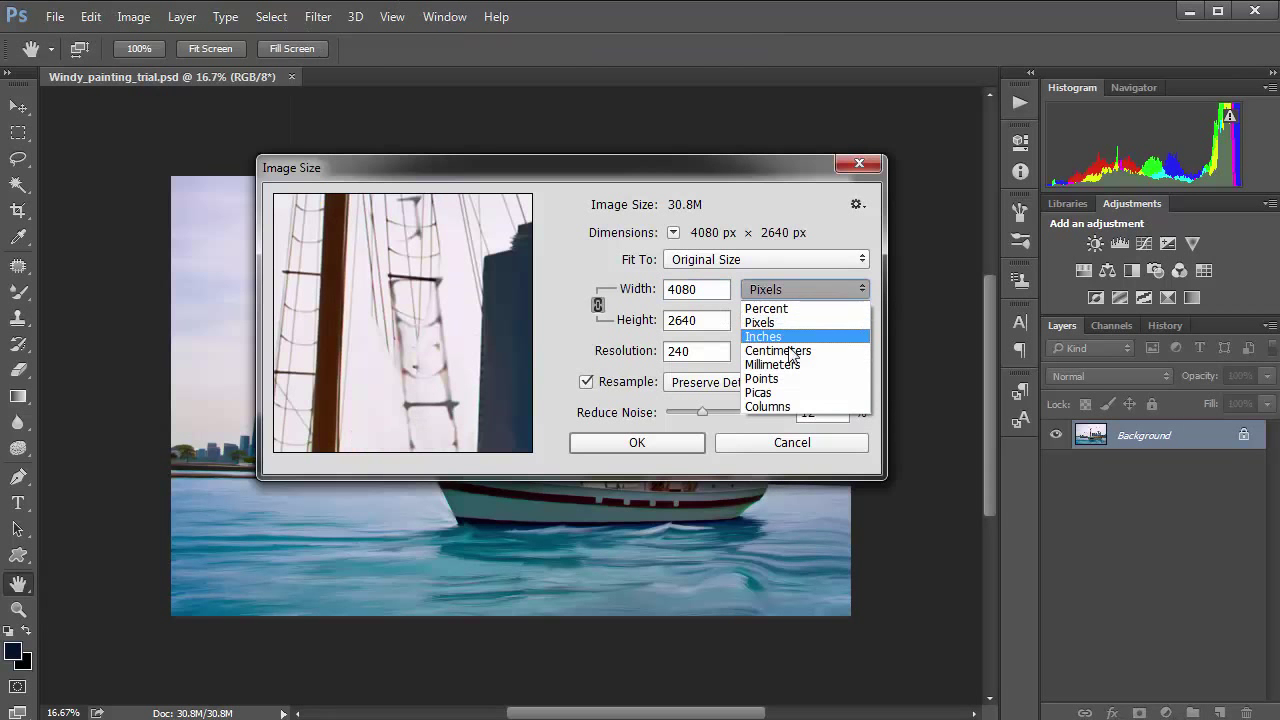
{"action": "left_click", "coordinate": [790, 337]}
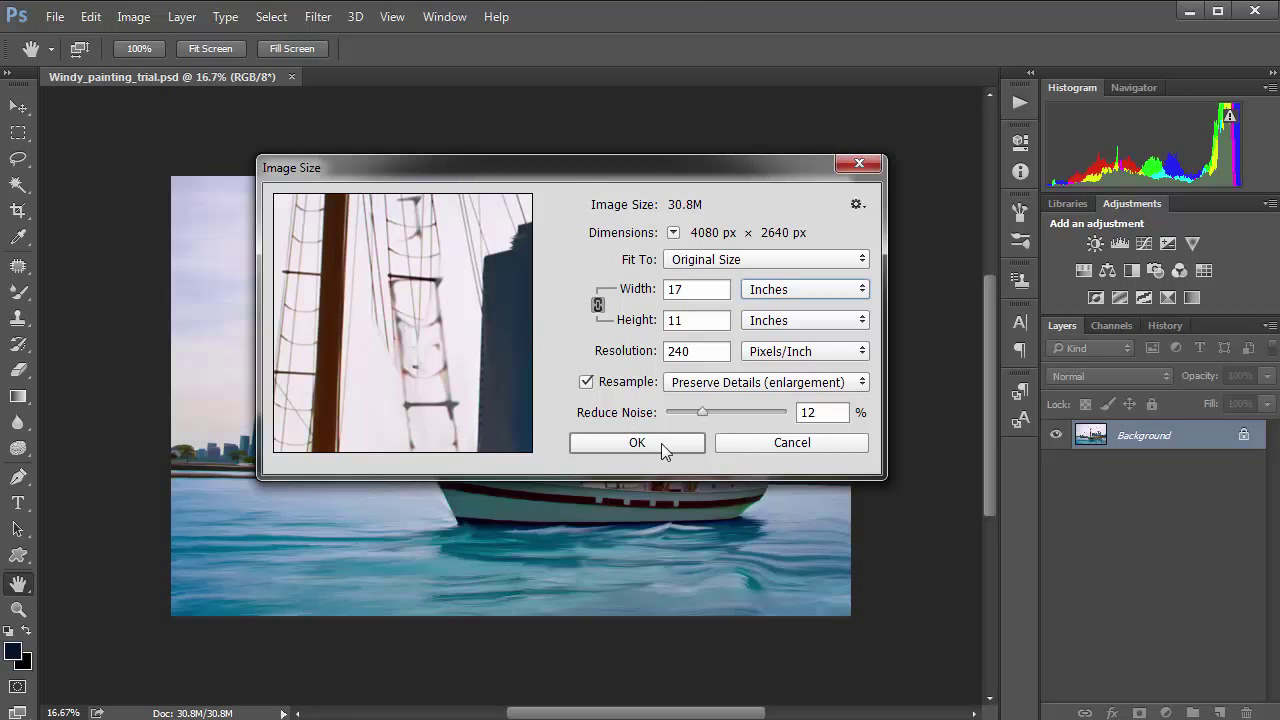
{"action": "left_click", "coordinate": [763, 447]}
{"action": "key", "text": "s"}
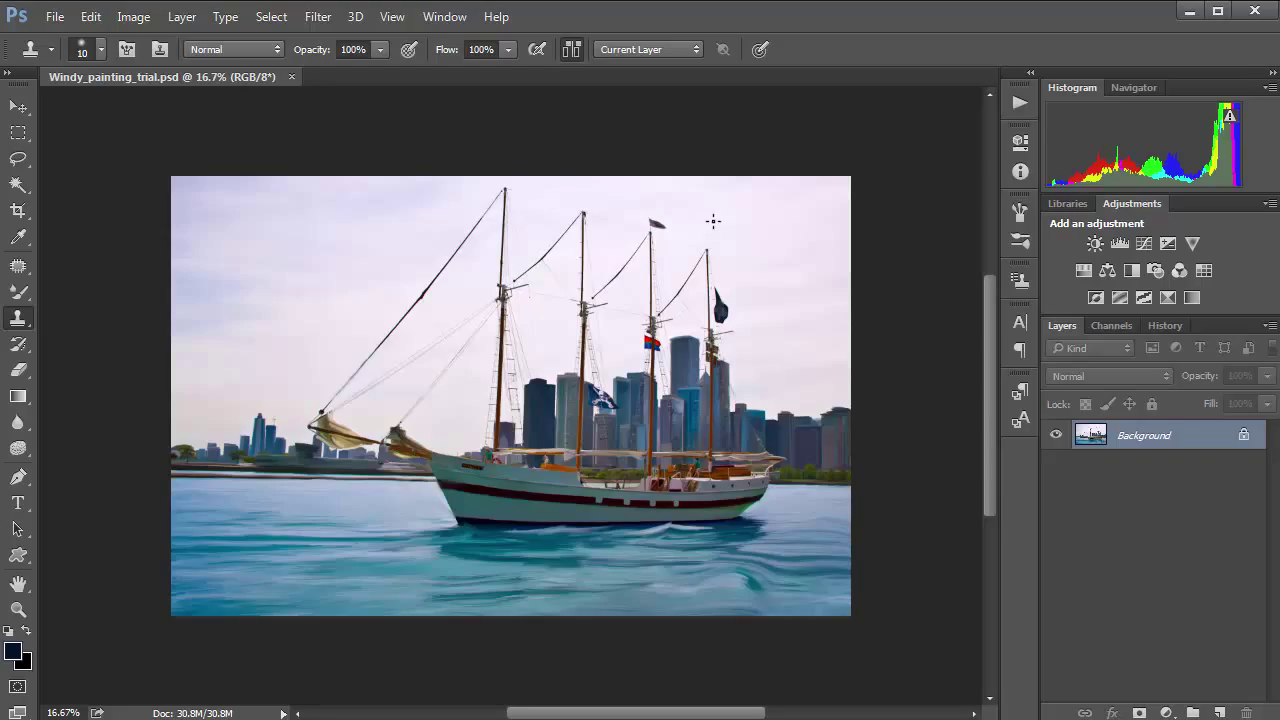
Step: Set up a crop of 20 in wide by 16 in high at 300 px/in
{"action": "left_click", "coordinate": [18, 210]}
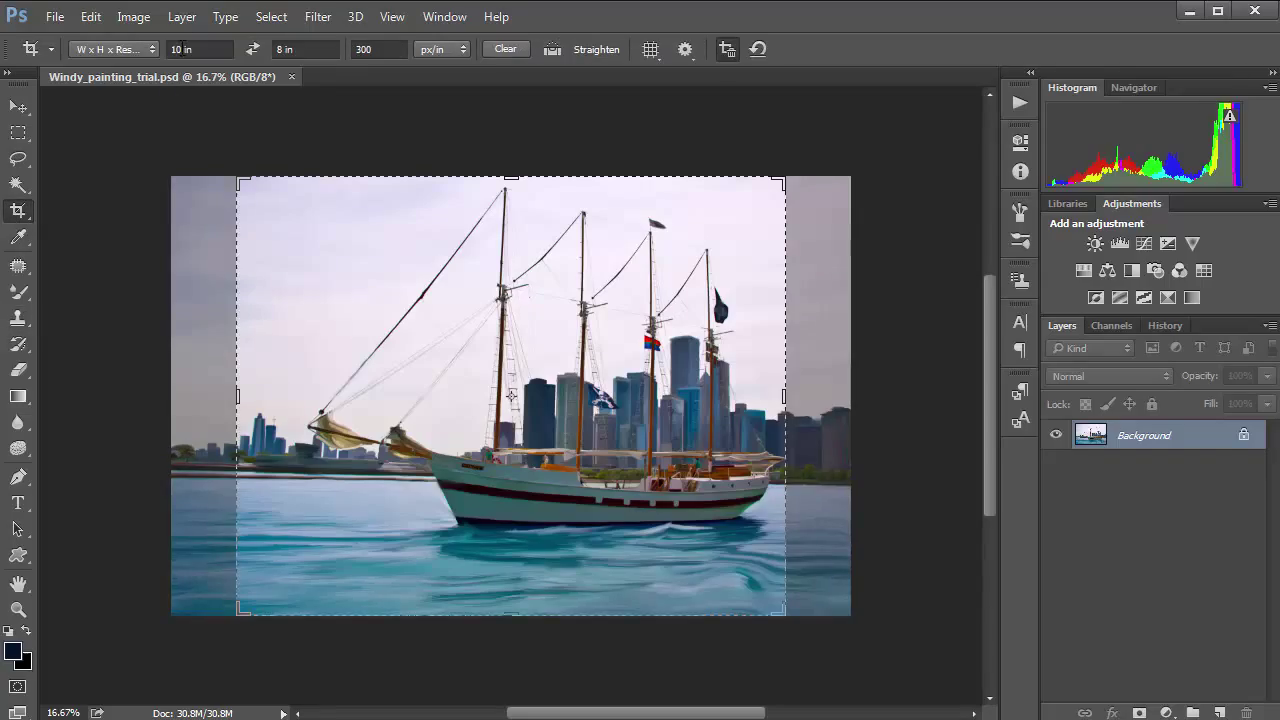
{"action": "double_click", "coordinate": [176, 49]}
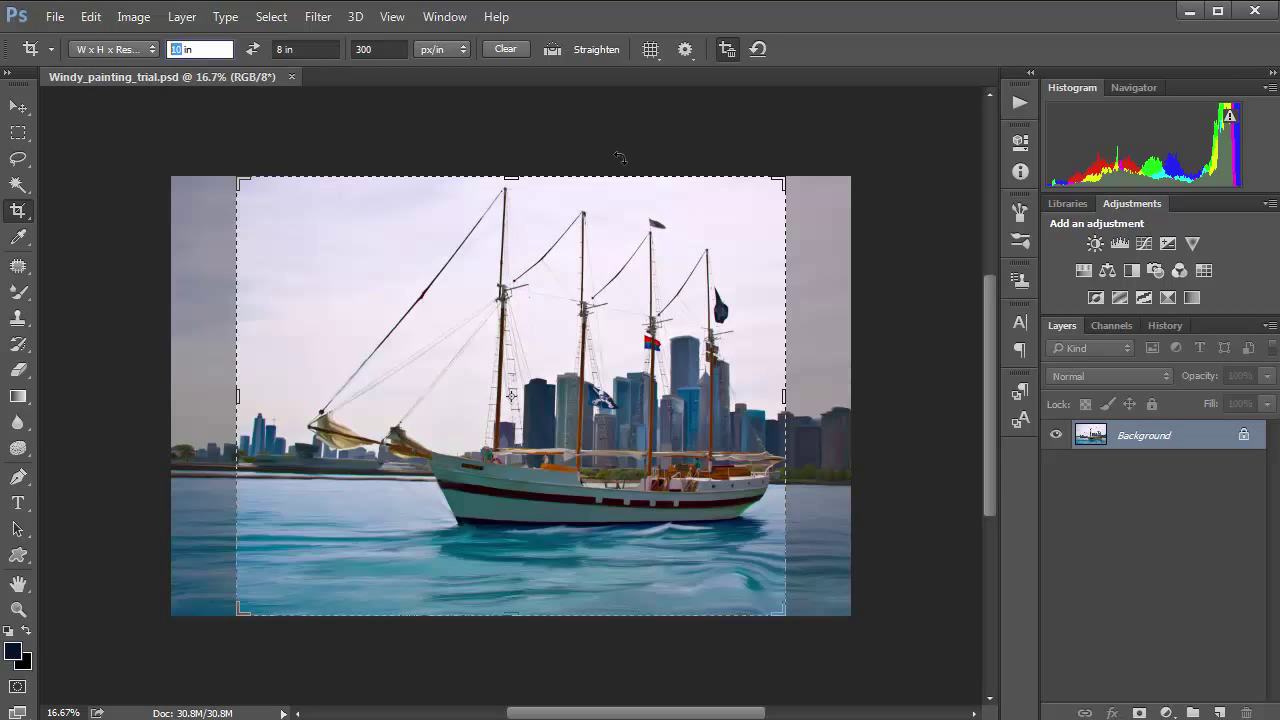
{"action": "type", "text": "20"}
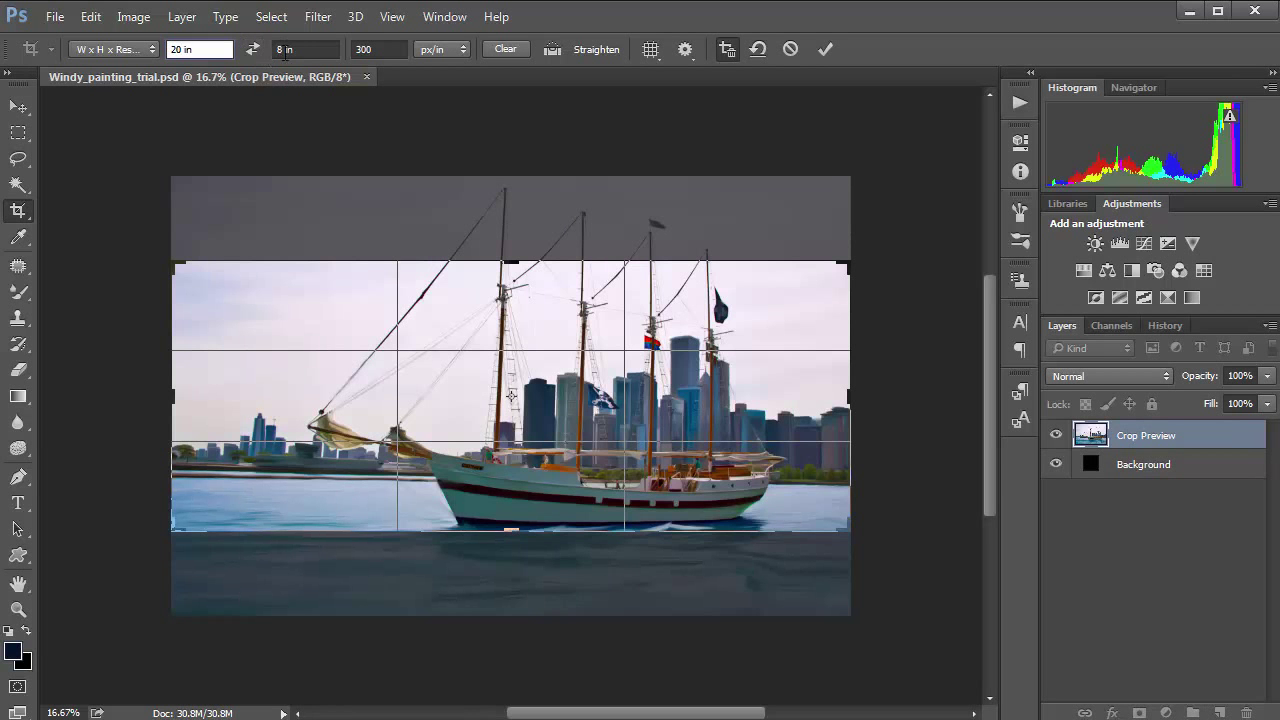
{"action": "double_click", "coordinate": [280, 49]}
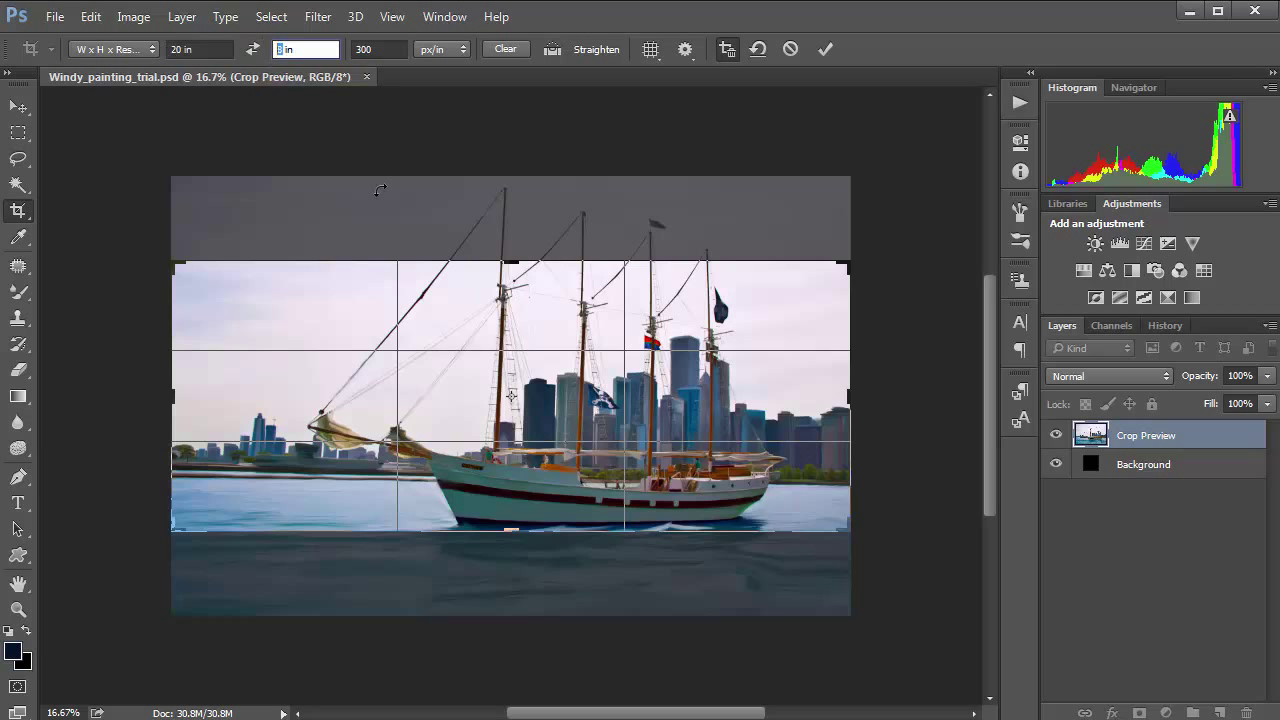
{"action": "type", "text": "16"}
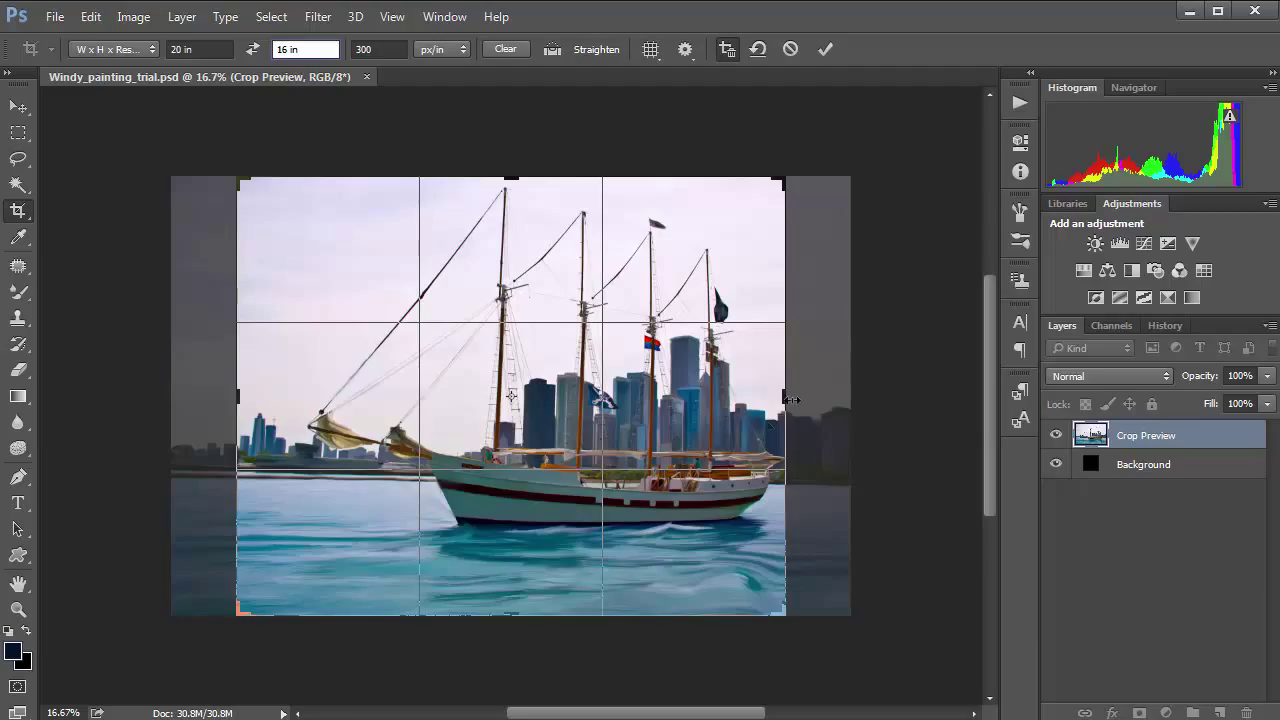
Step: Expand the crop frame to the image's full width, leave a taller black band below the picture than above, and apply the crop
{"action": "left_click_drag", "start_coordinate": [786, 399], "coordinate": [818, 399]}
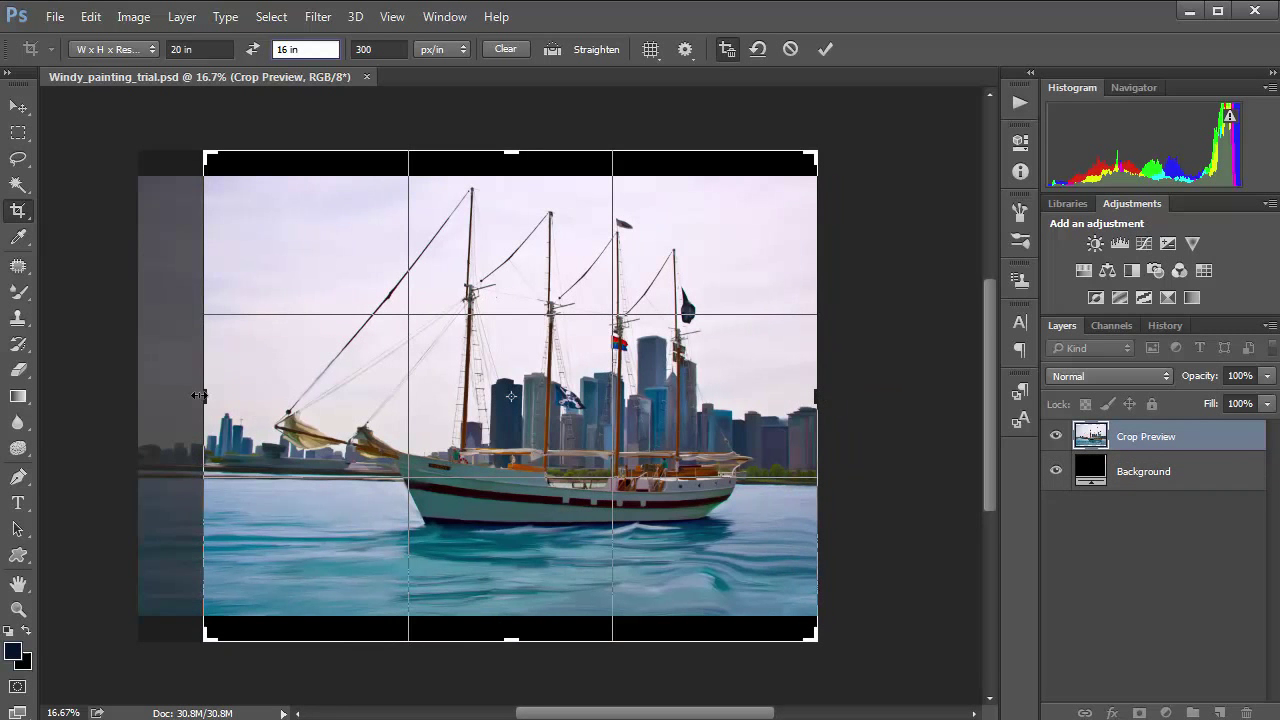
{"action": "left_click_drag", "start_coordinate": [197, 397], "coordinate": [170, 398]}
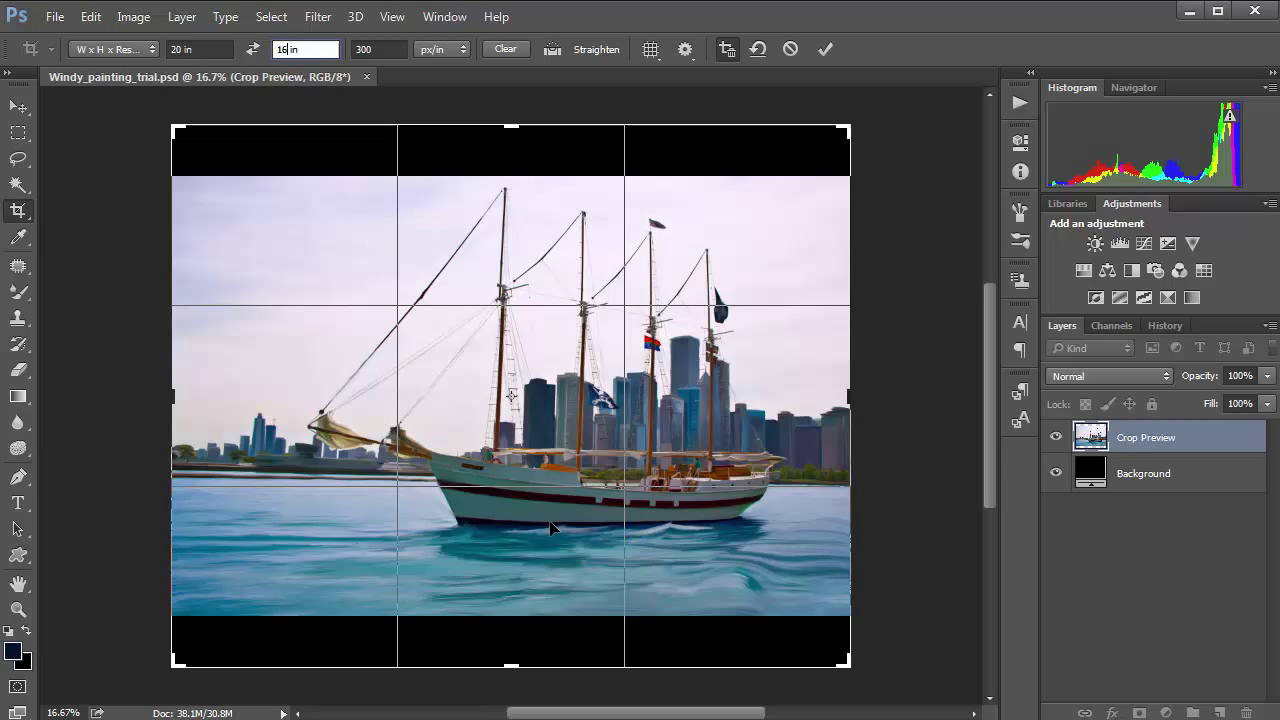
{"action": "left_click_drag", "start_coordinate": [549, 528], "coordinate": [597, 532]}
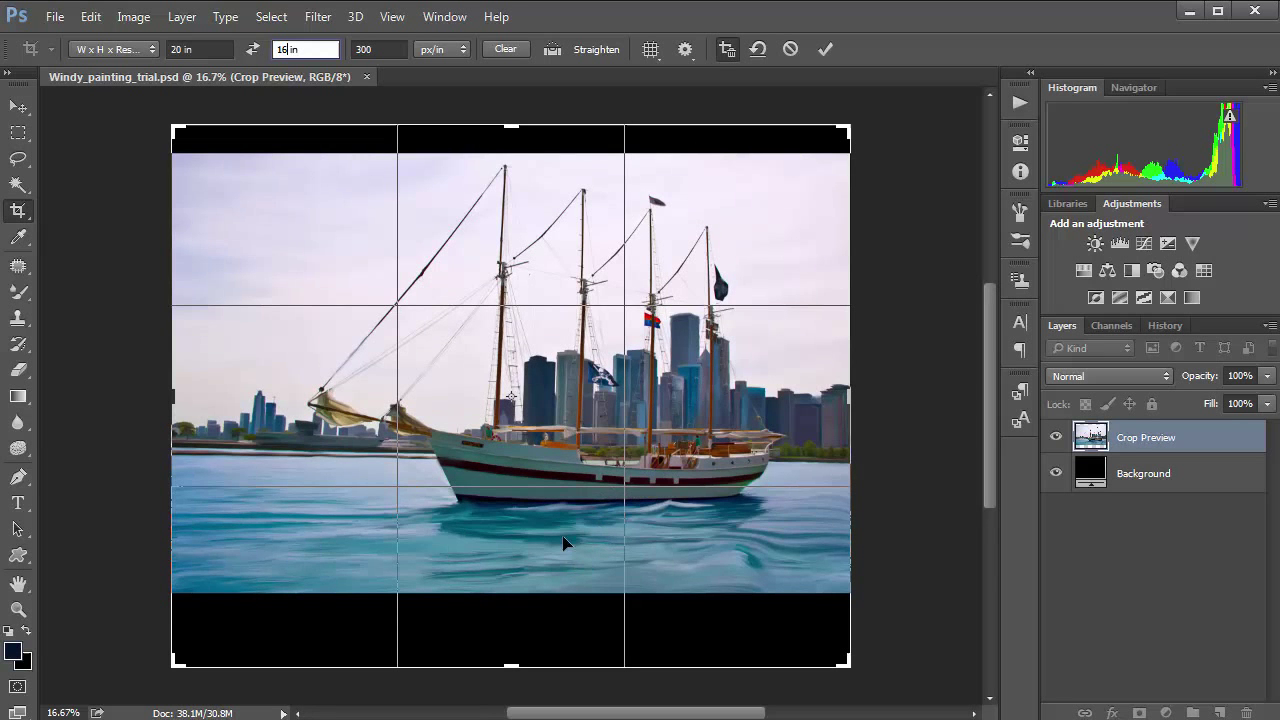
{"action": "left_click_drag", "start_coordinate": [568, 546], "coordinate": [574, 552]}
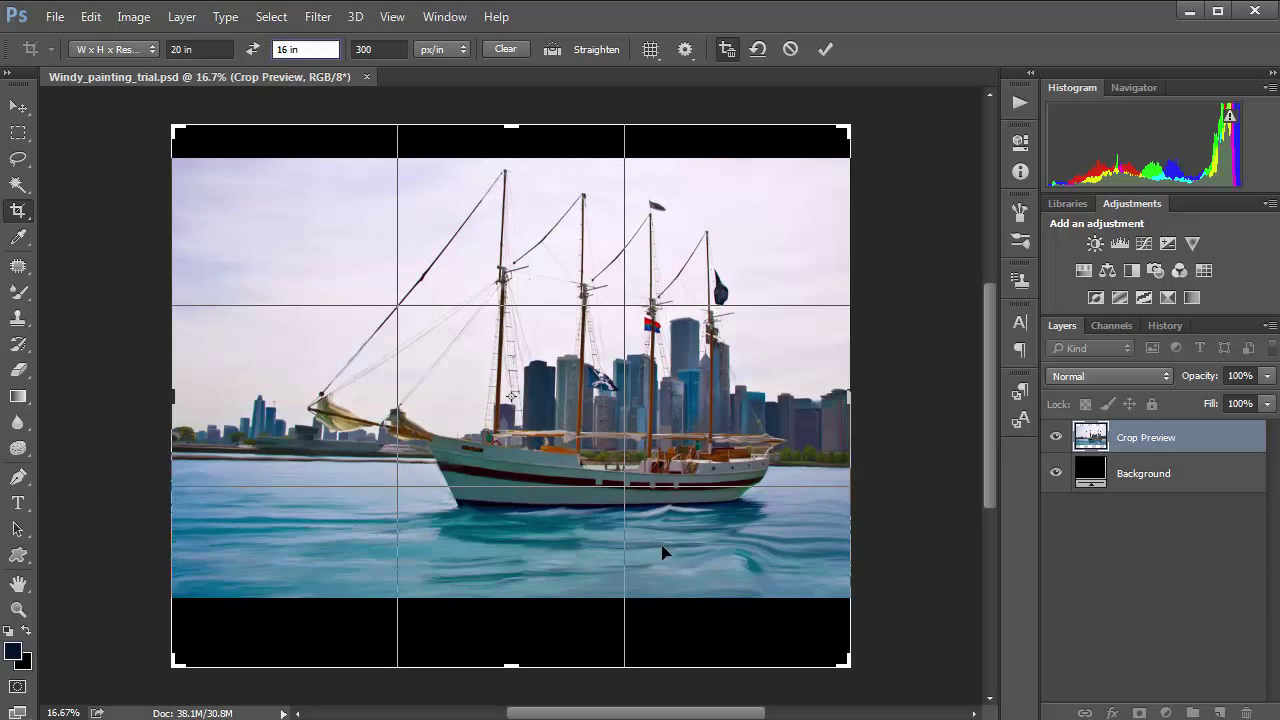
{"action": "left_click_drag", "start_coordinate": [663, 551], "coordinate": [658, 554]}
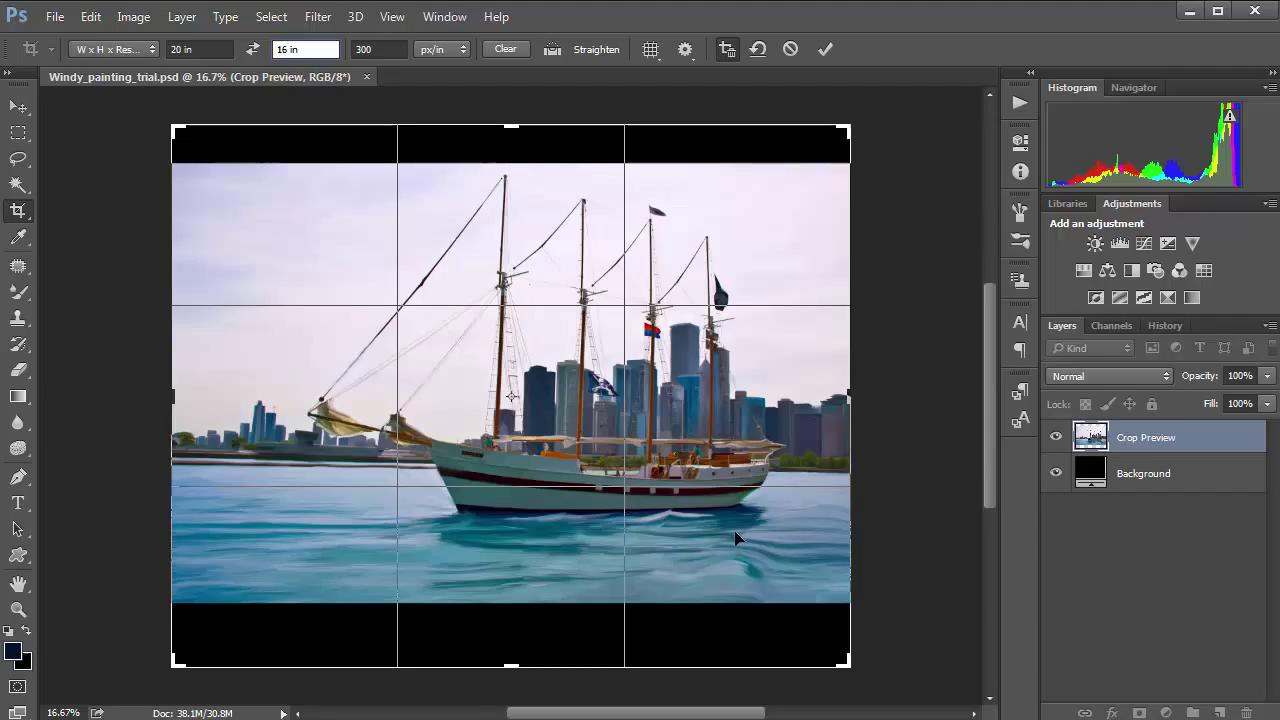
{"action": "key", "text": "Return"}
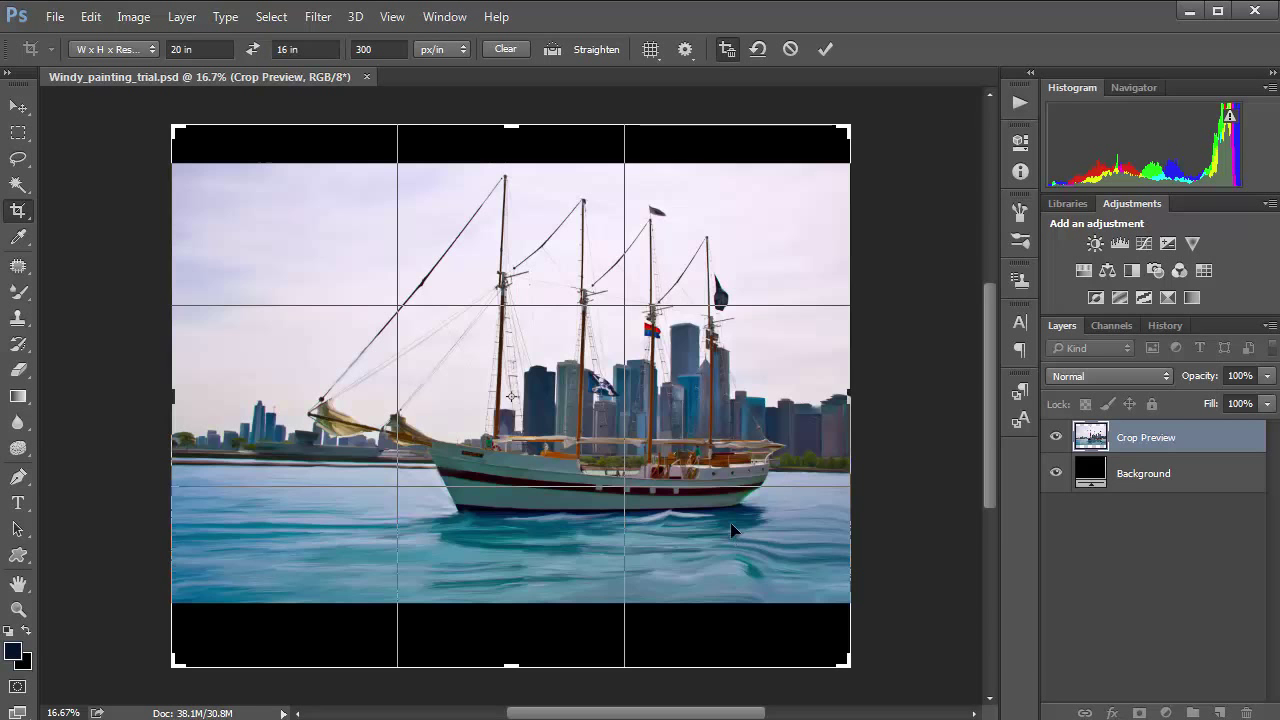
{"action": "key", "text": "Return"}
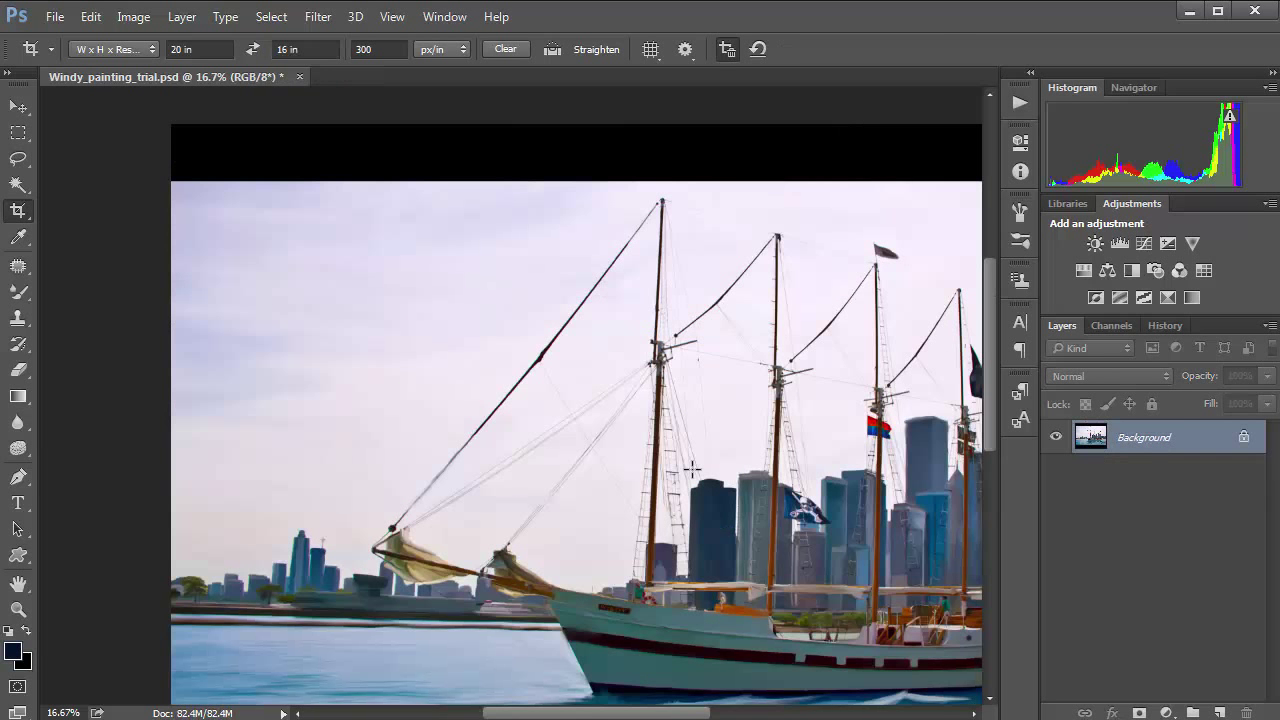
{"action": "key", "text": "ctrl+0"}
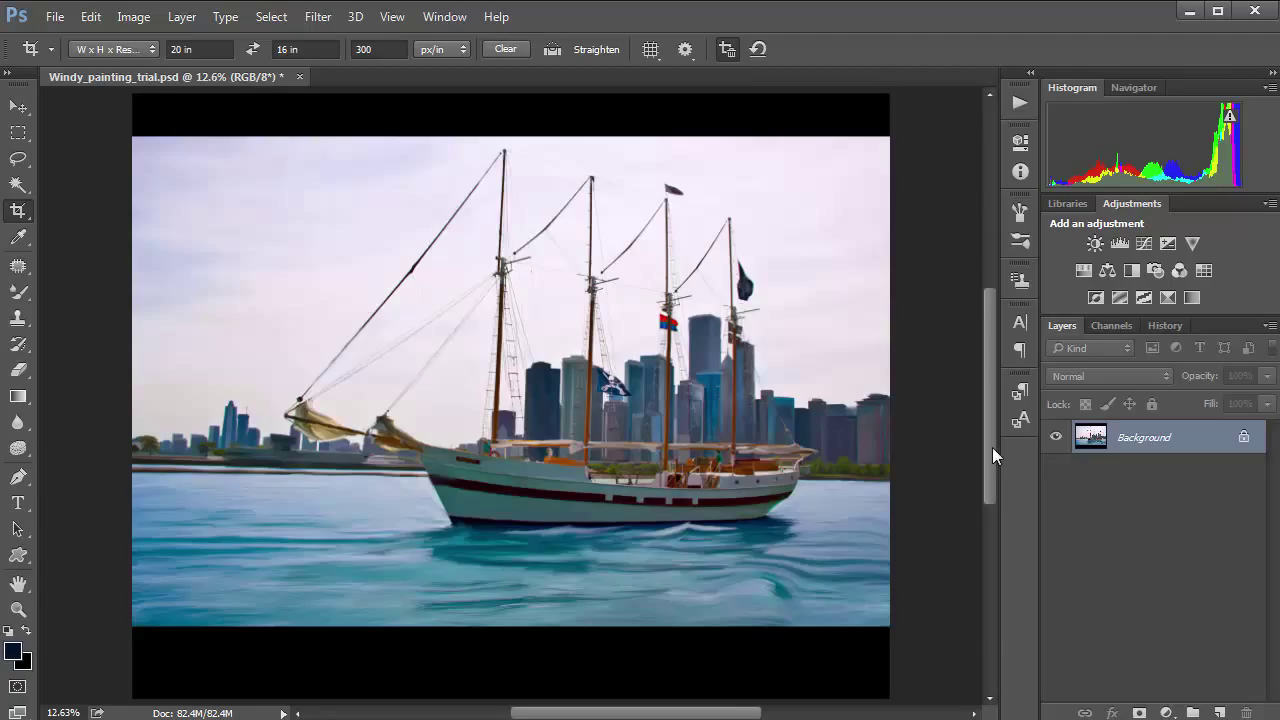
{"action": "key", "text": "ctrl+minus"}
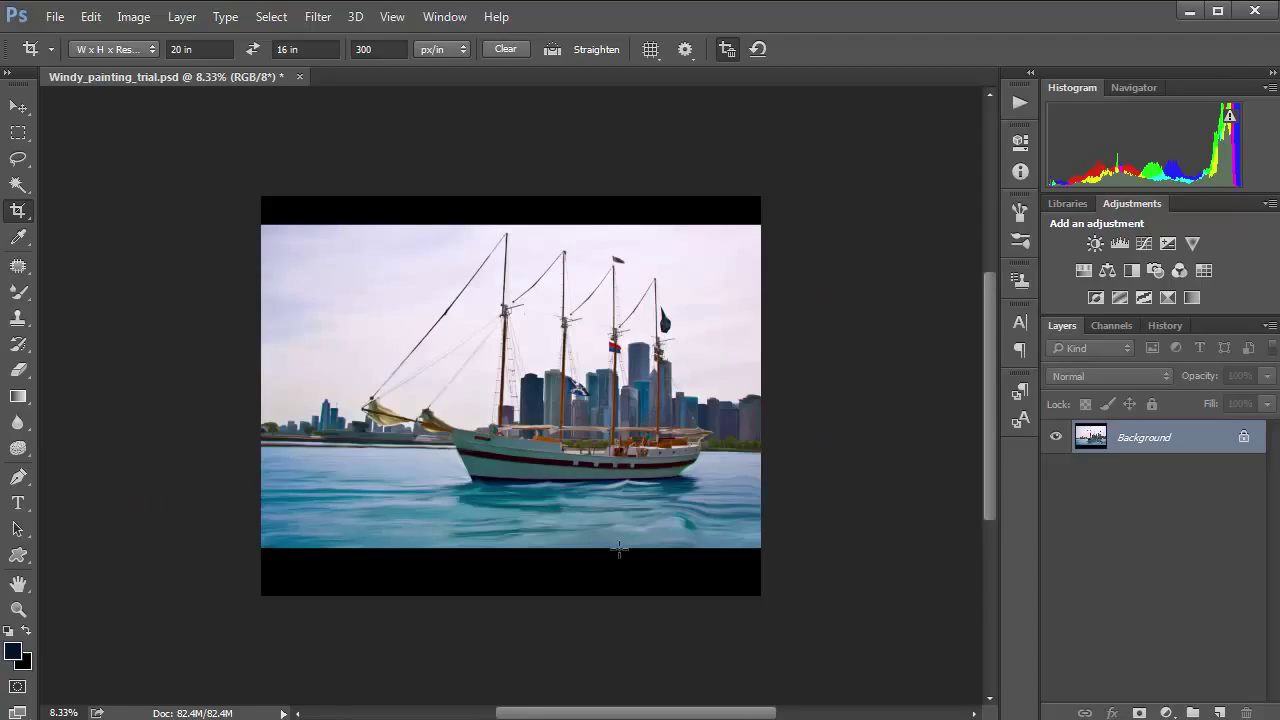
{"action": "key", "text": "ctrl"}
{"action": "key", "text": "ctrl+minus"}
{"action": "key", "text": "ctrl+plus"}
{"action": "key", "text": "ctrl+plus"}
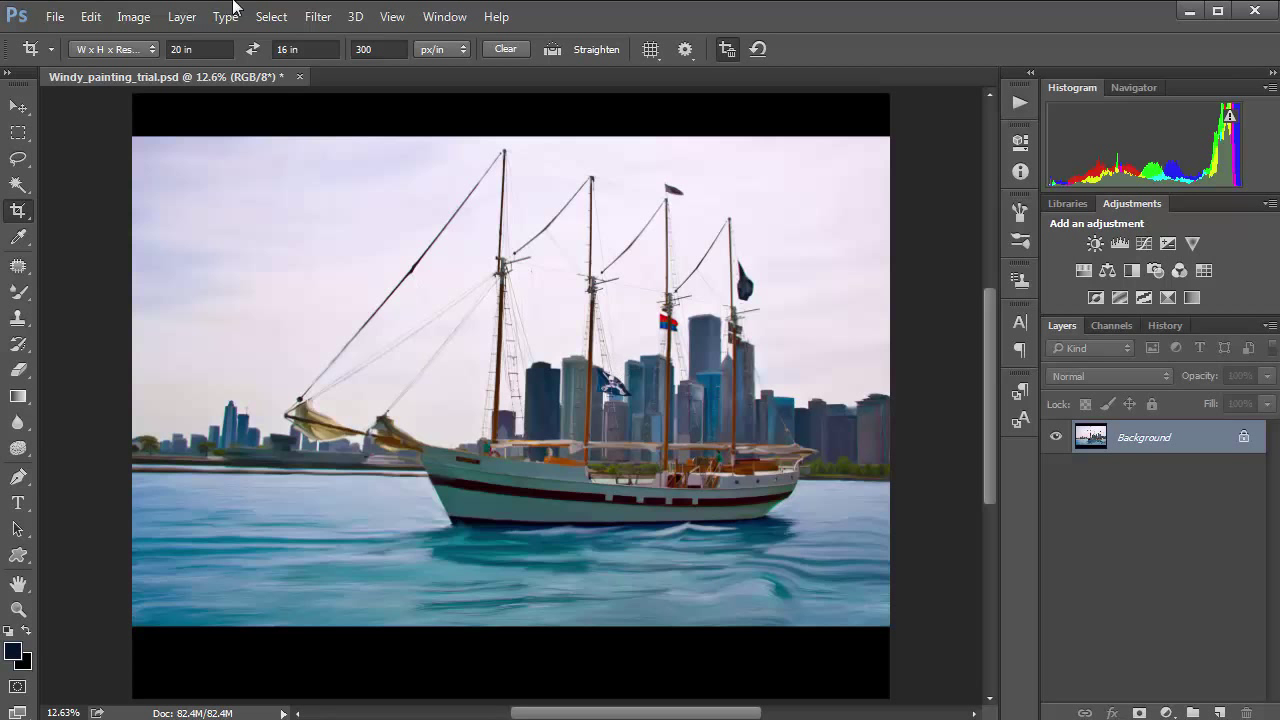
{"action": "left_click", "coordinate": [55, 17]}
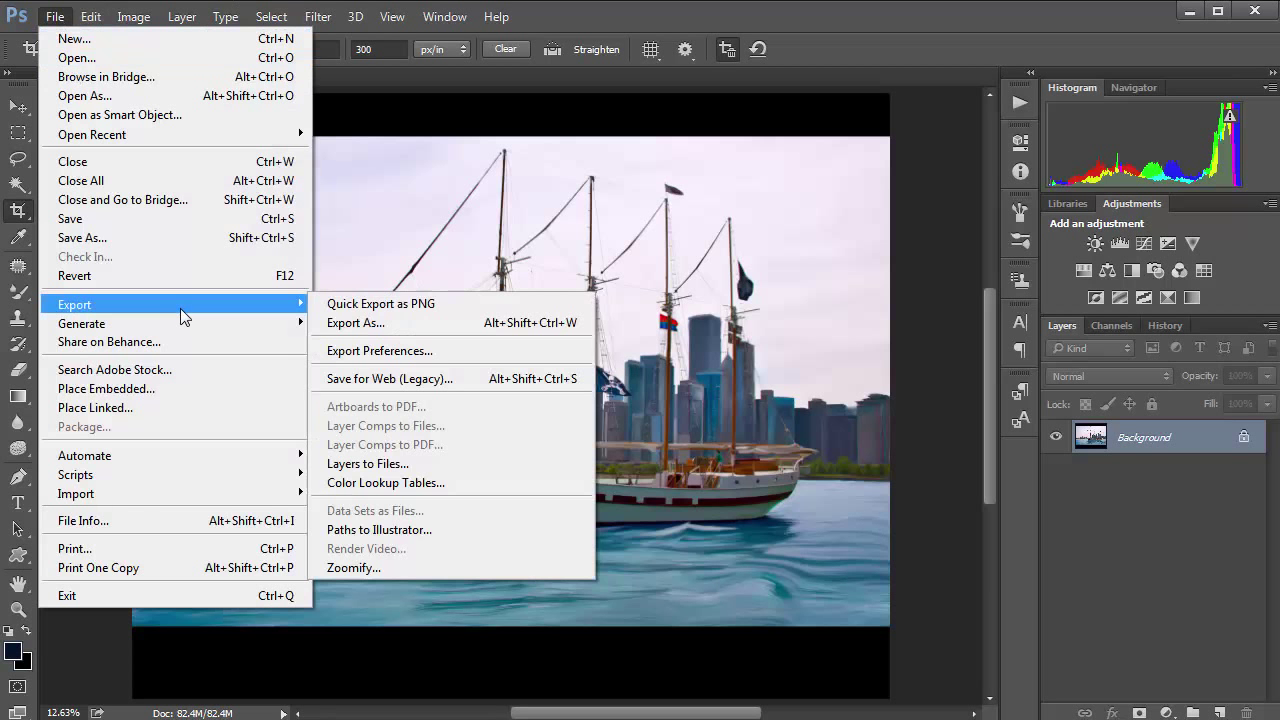
{"action": "mouse_move", "coordinate": [173, 322]}
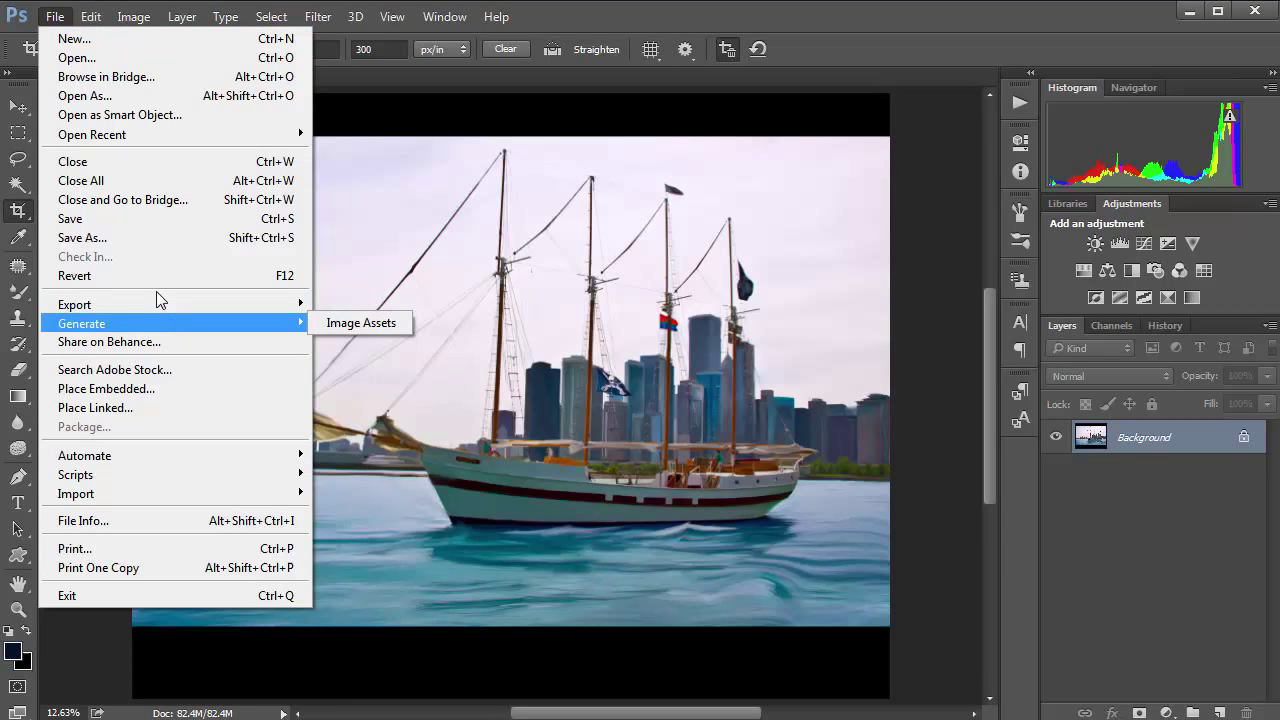
{"action": "mouse_move", "coordinate": [91, 17]}
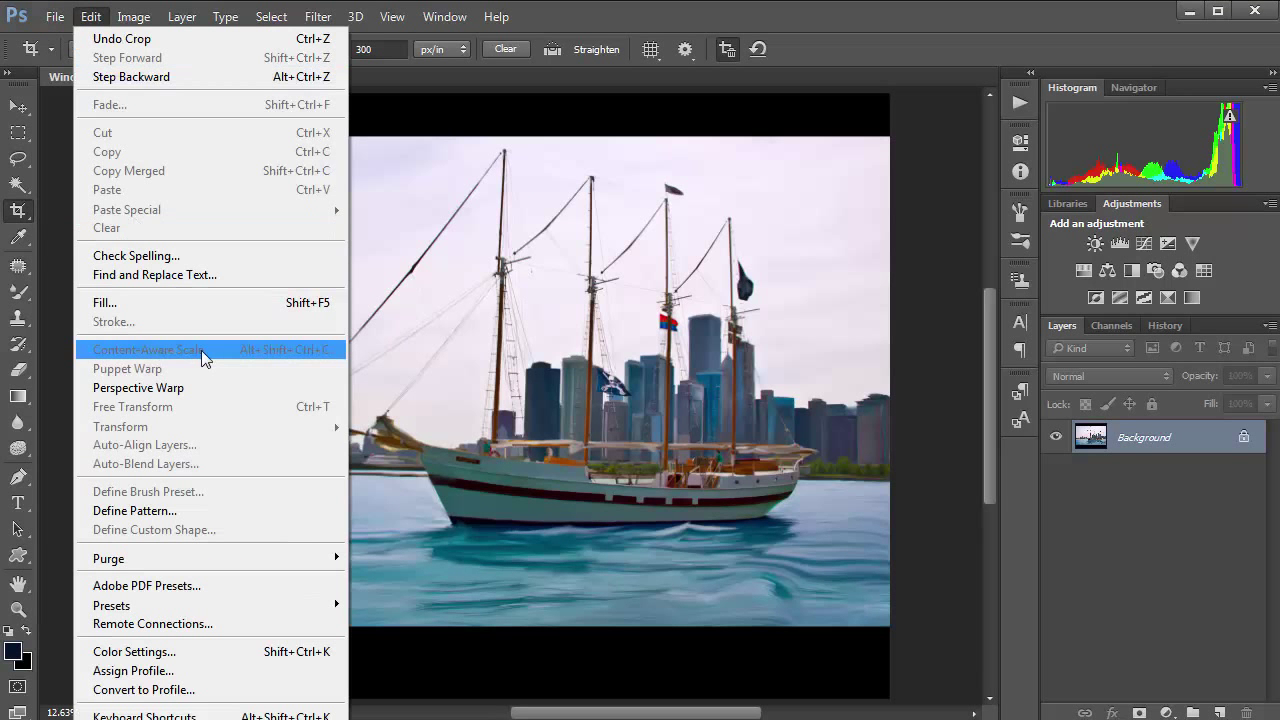
{"action": "left_click", "coordinate": [538, 384]}
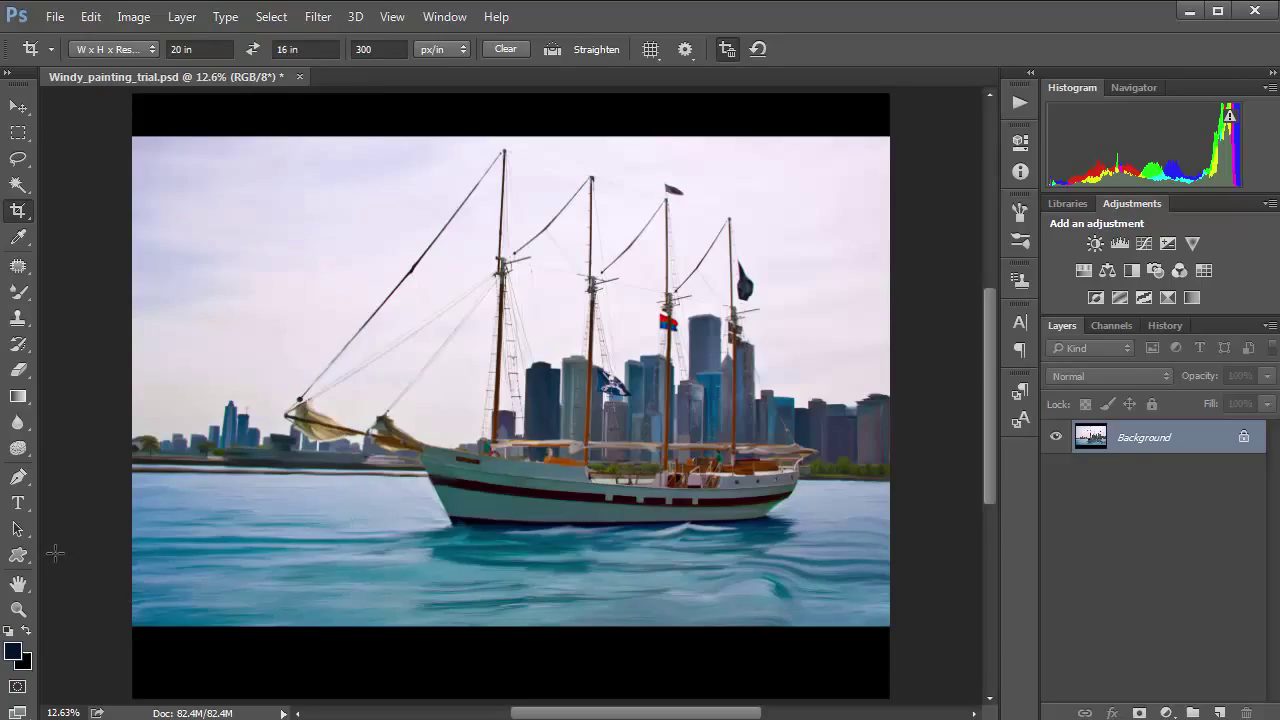
Step: Select the black band below the water with the Rectangular Marquee, subtracting the overlapping sliver of painted water
{"action": "left_click_drag", "start_coordinate": [18, 132], "coordinate": [110, 140]}
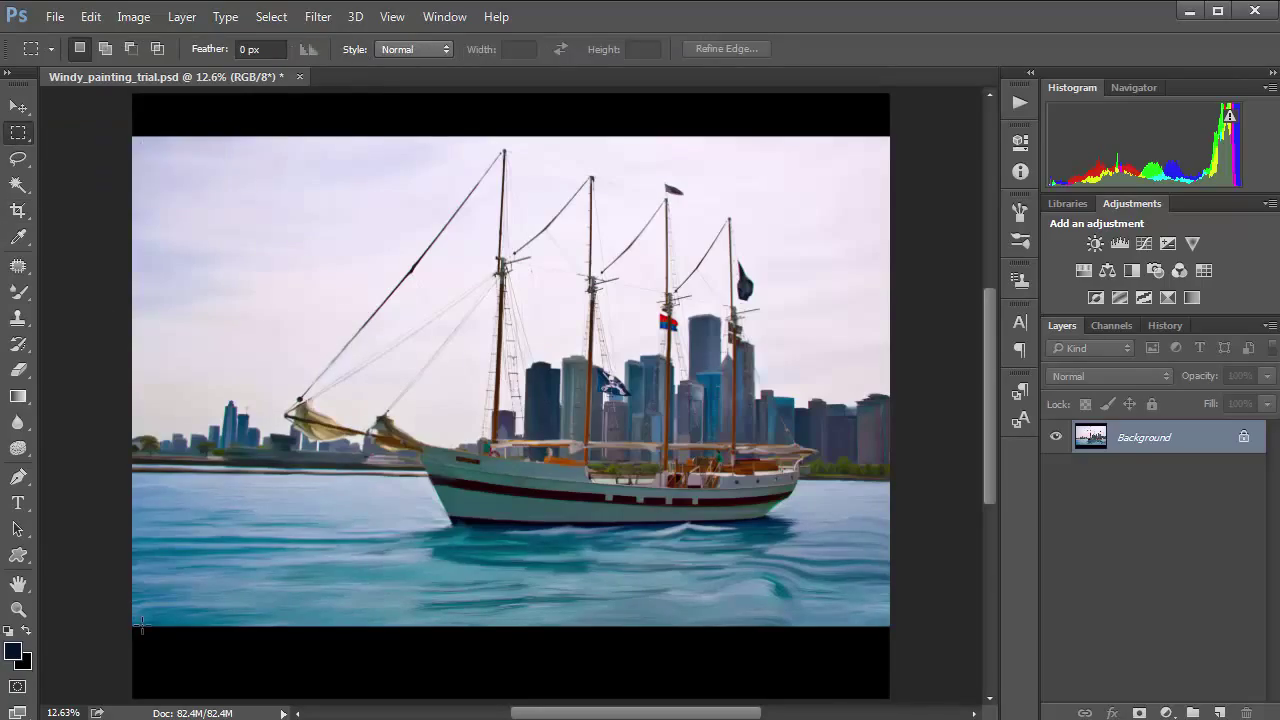
{"action": "left_click_drag", "start_coordinate": [127, 619], "coordinate": [909, 700]}
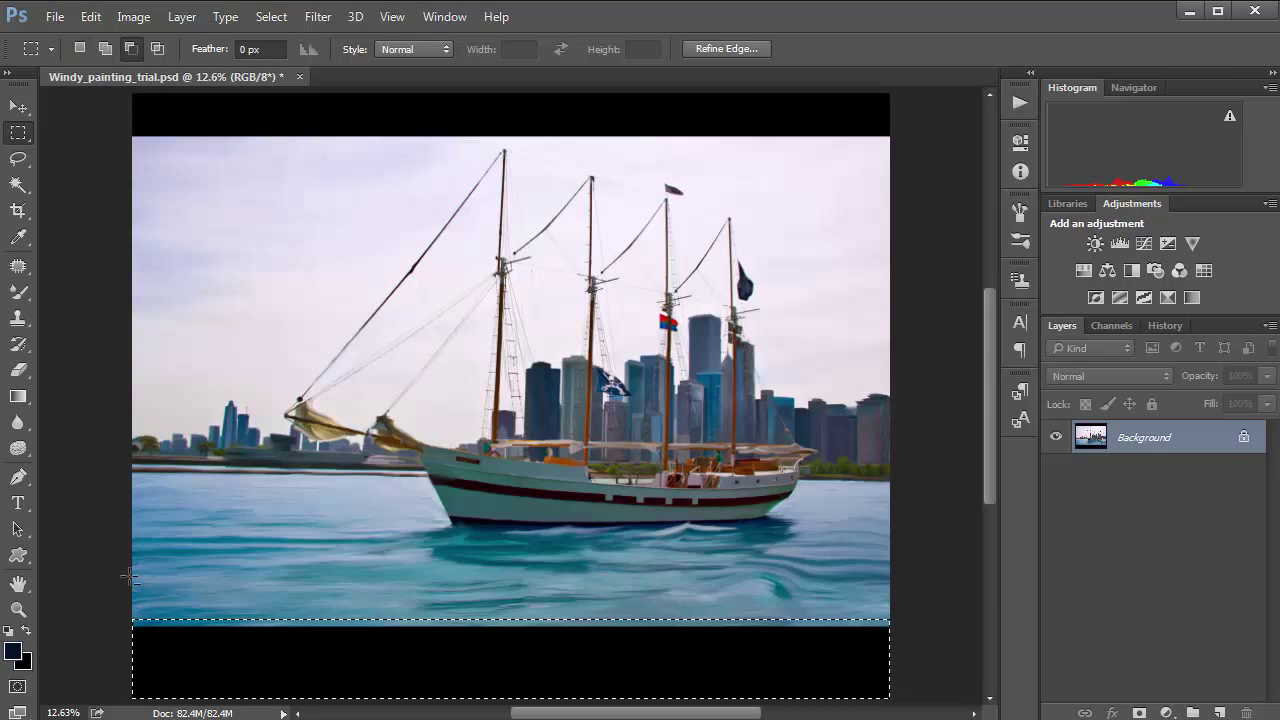
{"action": "left_click_drag", "start_coordinate": [133, 553], "coordinate": [918, 623]}
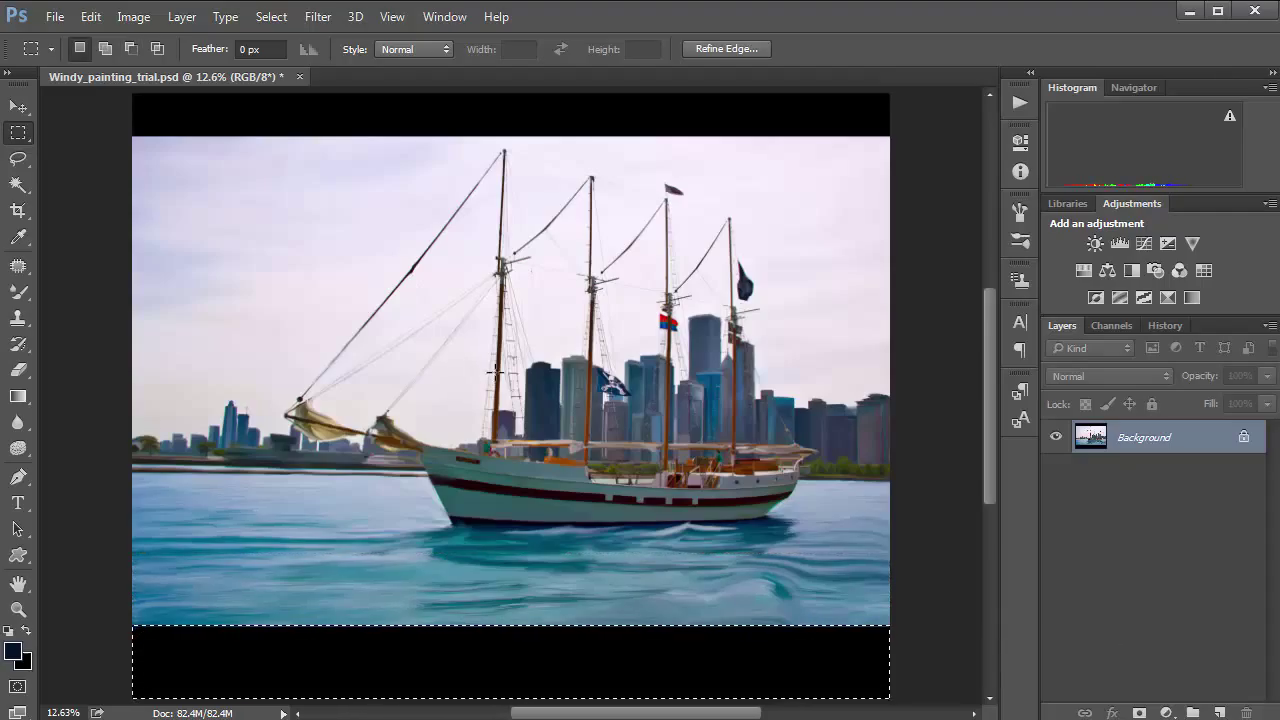
{"action": "left_click", "coordinate": [94, 16]}
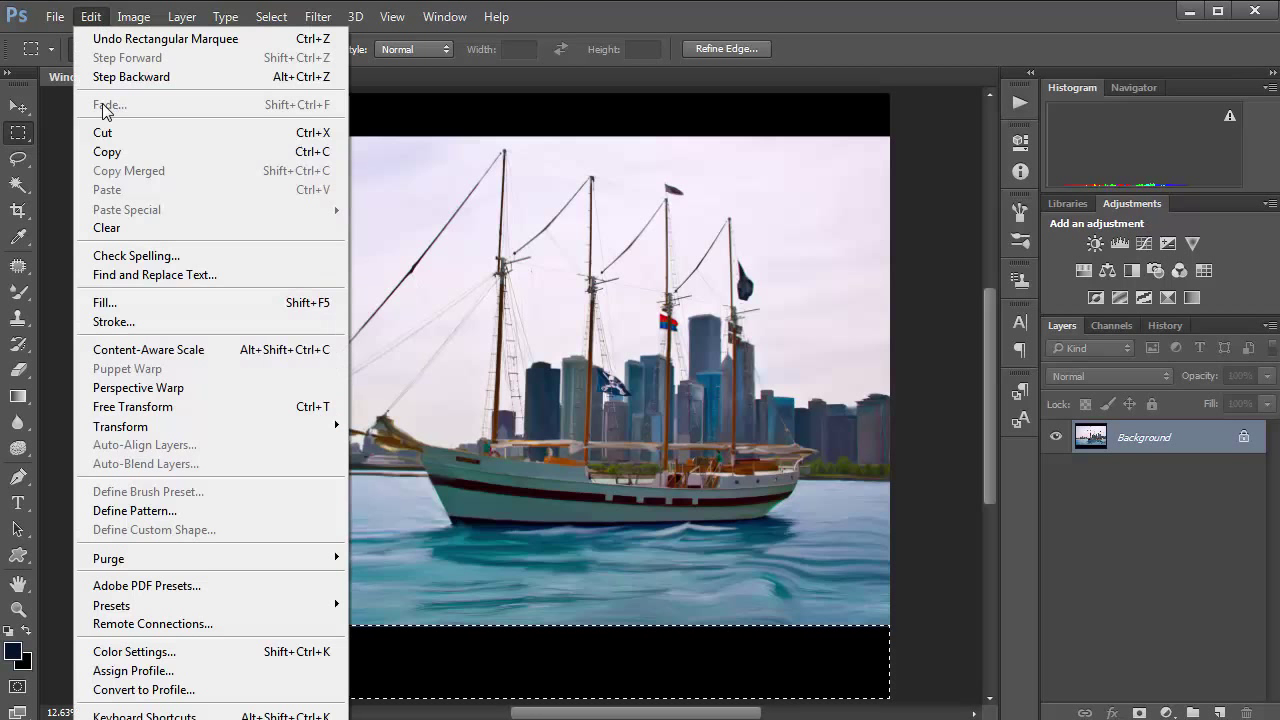
{"action": "left_click", "coordinate": [136, 349]}
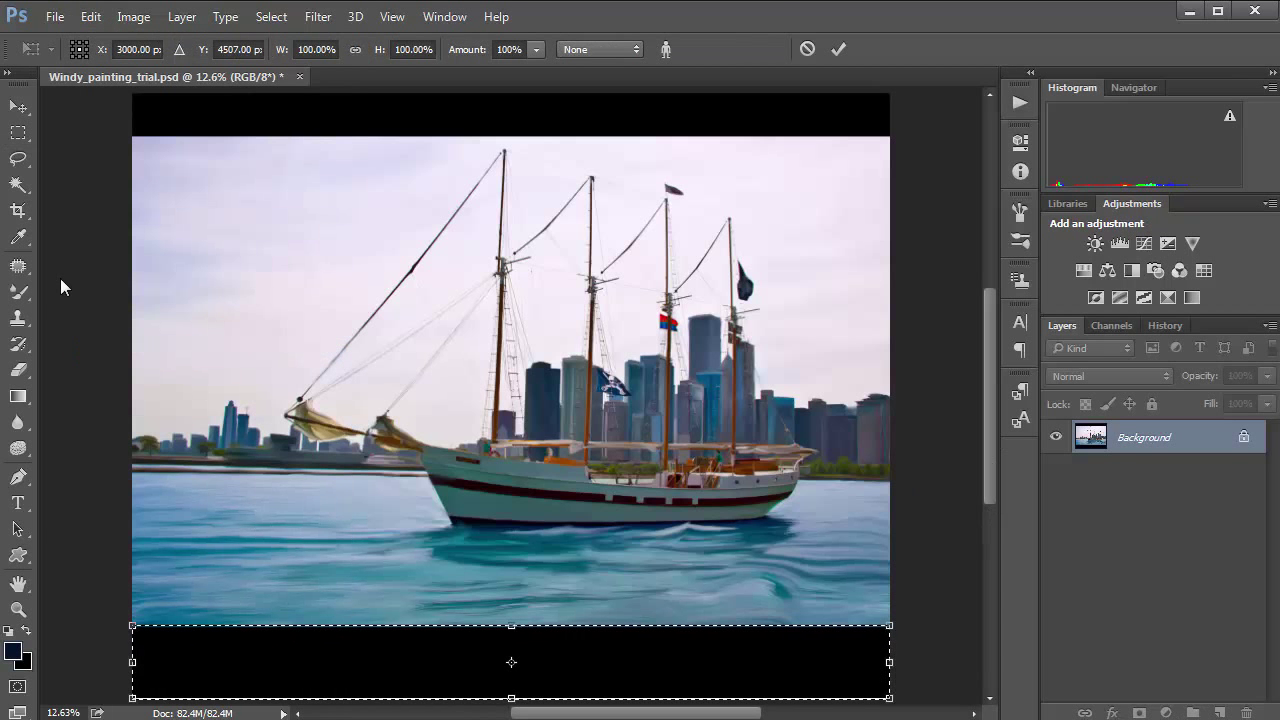
{"action": "key", "text": "Escape"}
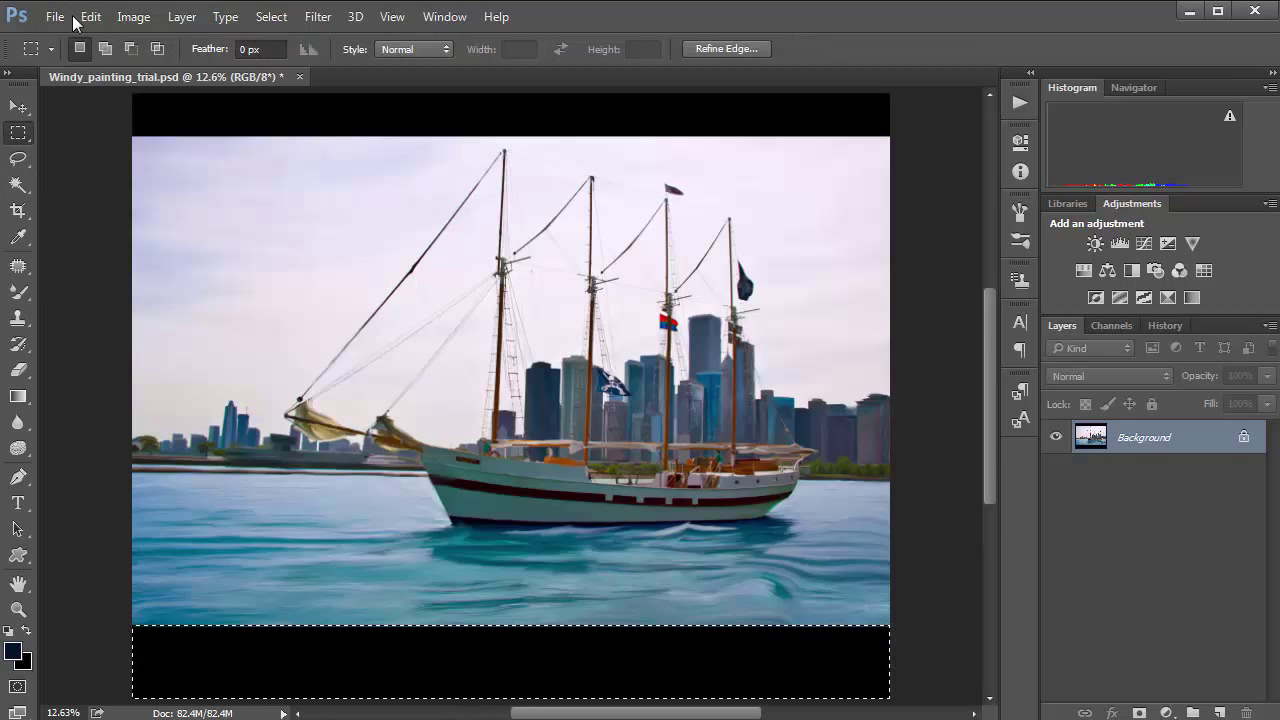
Step: Fill the selected black band with content-aware water texture matching the sea above it, and clear the selection
{"action": "left_click", "coordinate": [80, 18]}
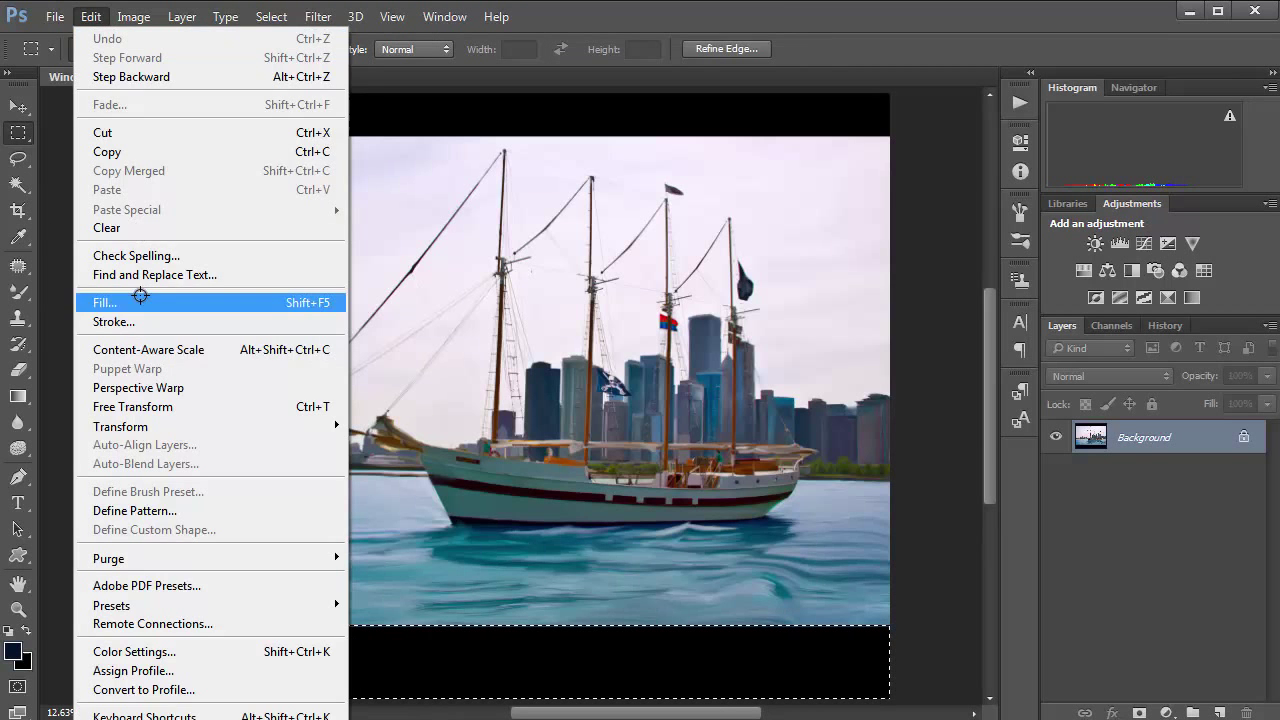
{"action": "left_click", "coordinate": [140, 302]}
{"action": "left_click", "coordinate": [933, 246]}
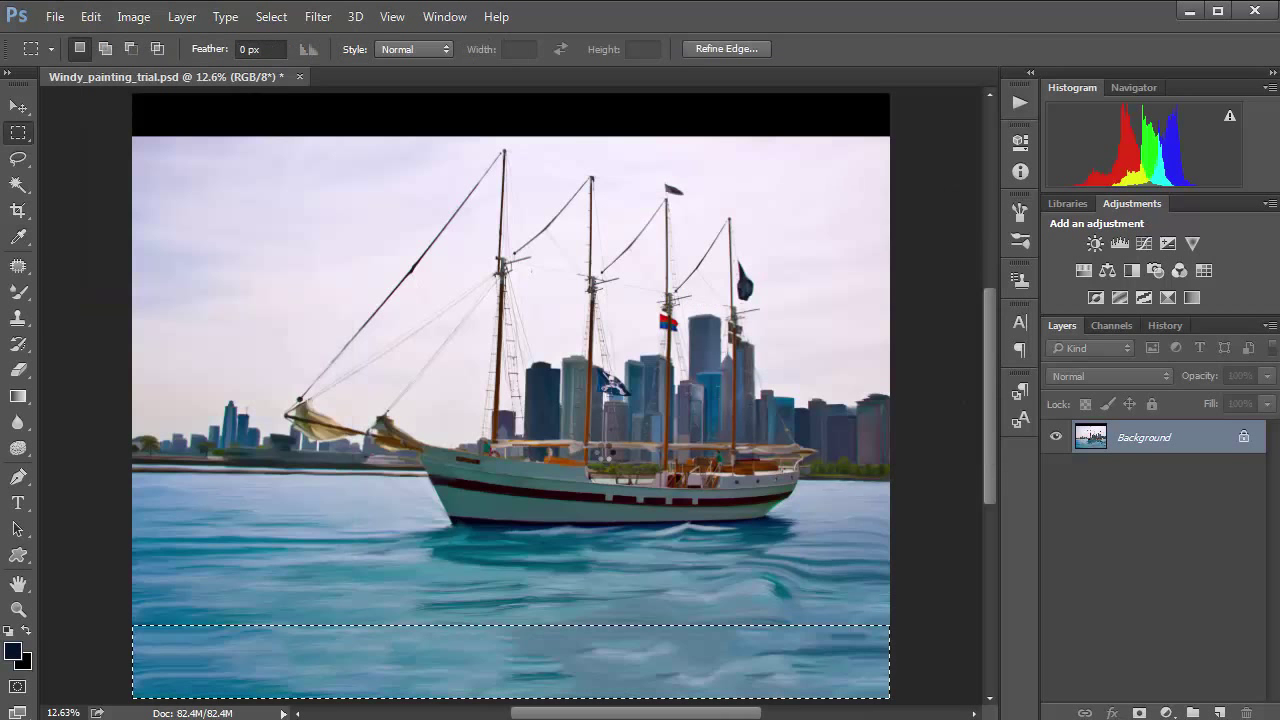
{"action": "key", "text": "ctrl+d"}
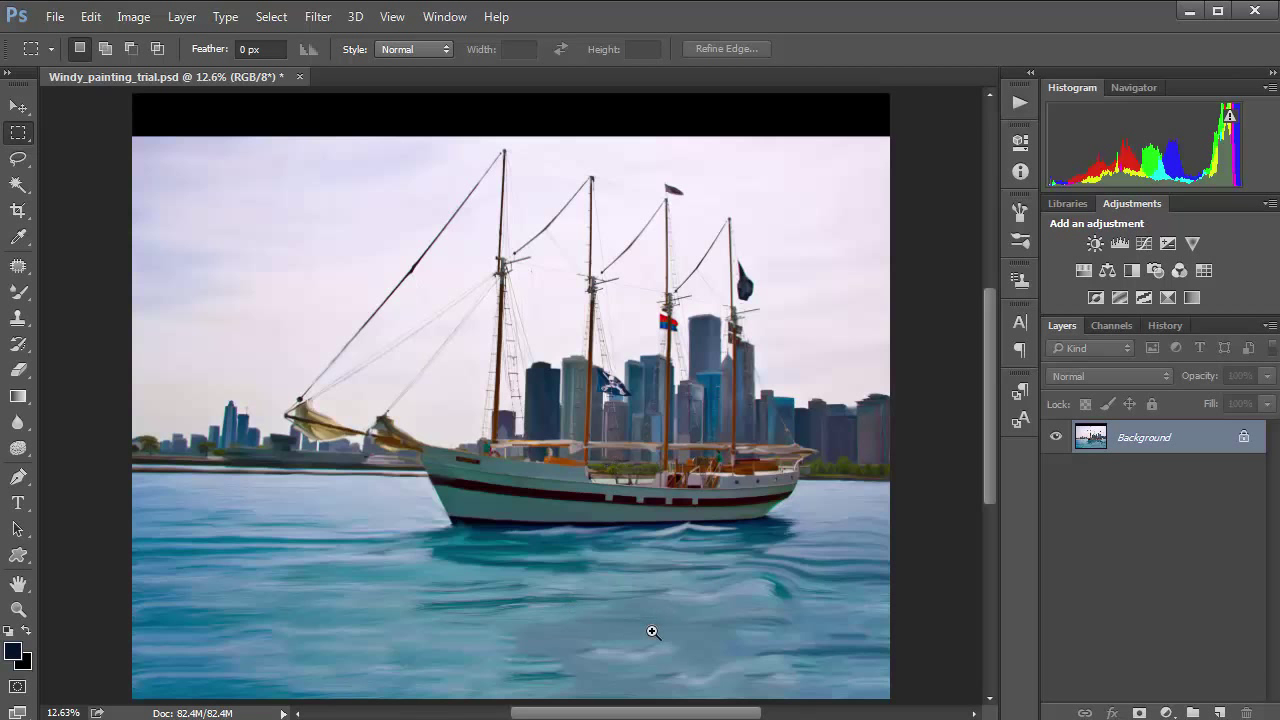
{"action": "scroll", "coordinate": [651, 631], "scroll_direction": "up", "scroll_amount": 3}
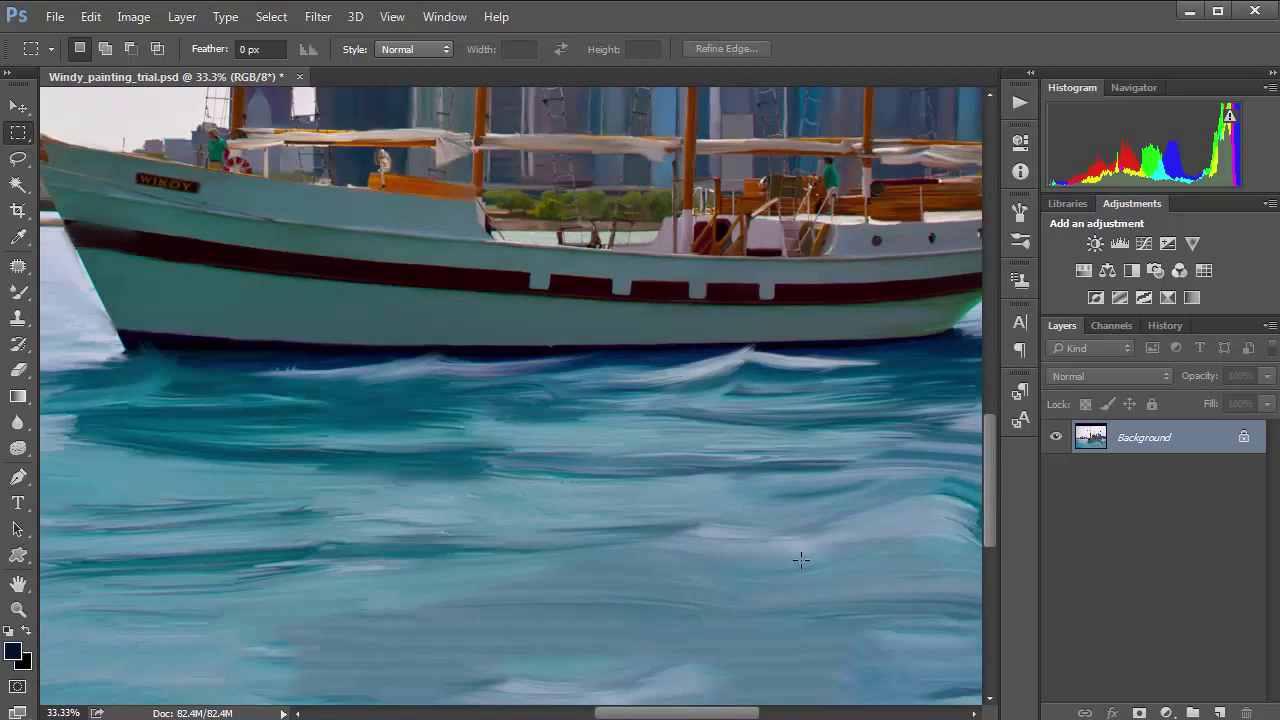
{"action": "scroll", "coordinate": [801, 560], "scroll_direction": "down", "scroll_amount": 2}
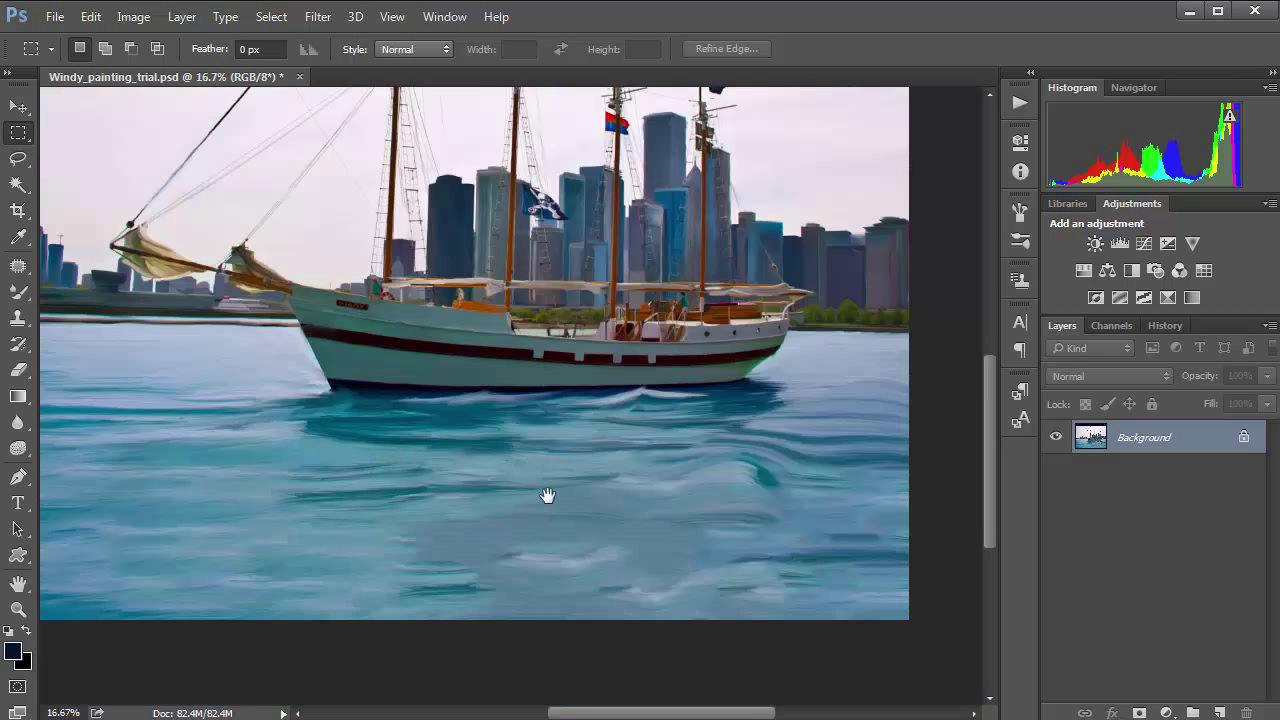
Step: Examine the extended water and the remaining black band above the ship's masts
{"action": "left_click_drag", "start_coordinate": [546, 494], "coordinate": [581, 537]}
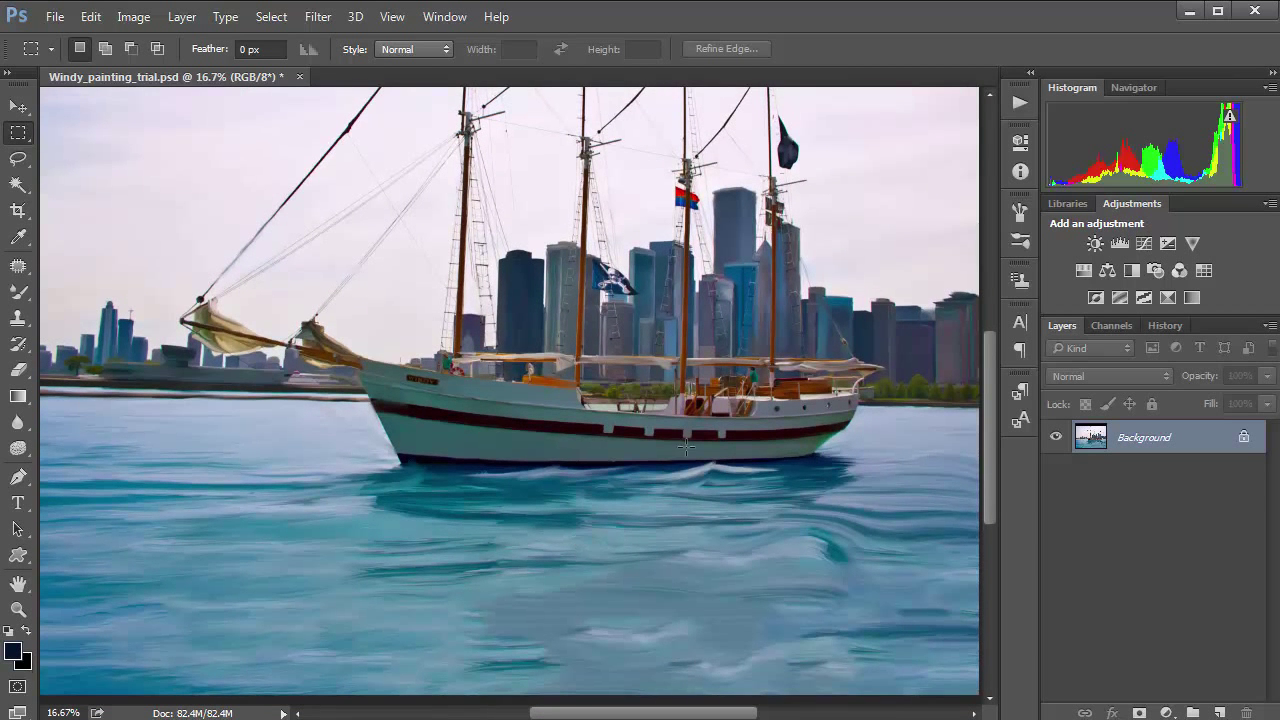
{"action": "scroll", "coordinate": [720, 490], "scroll_direction": "down", "scroll_amount": 1}
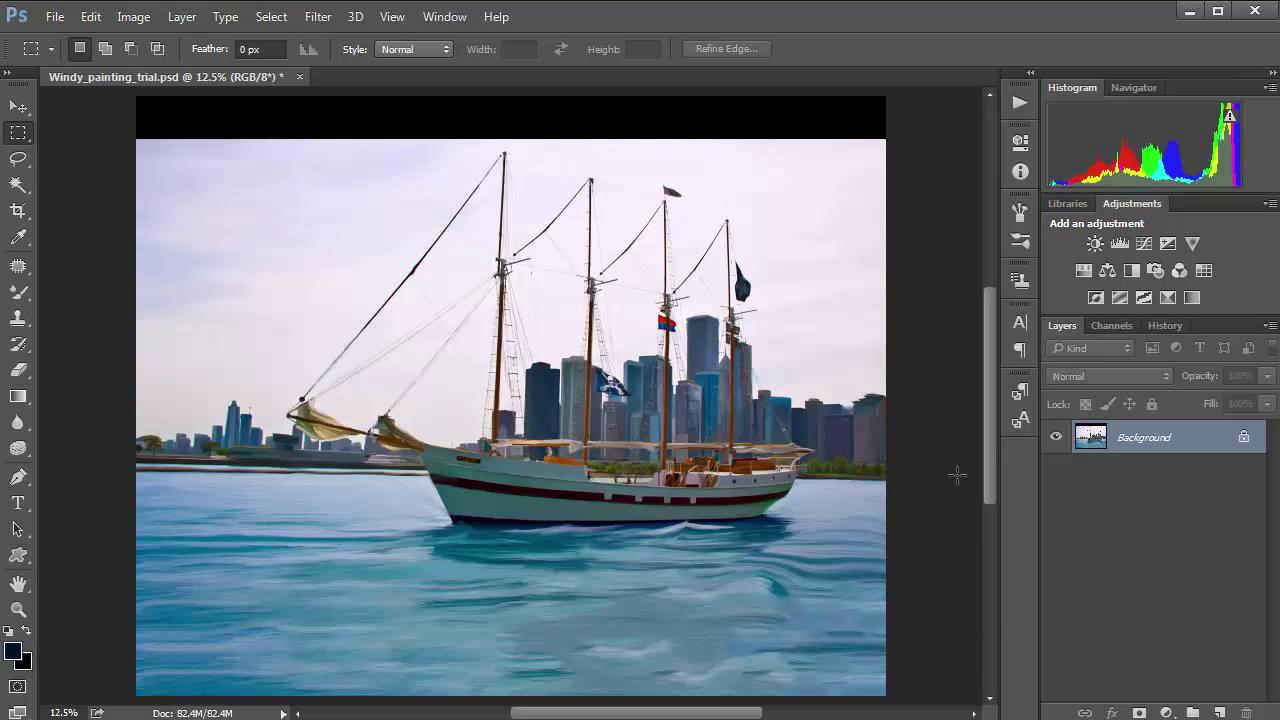
{"action": "left_click_drag", "start_coordinate": [989, 458], "coordinate": [984, 452]}
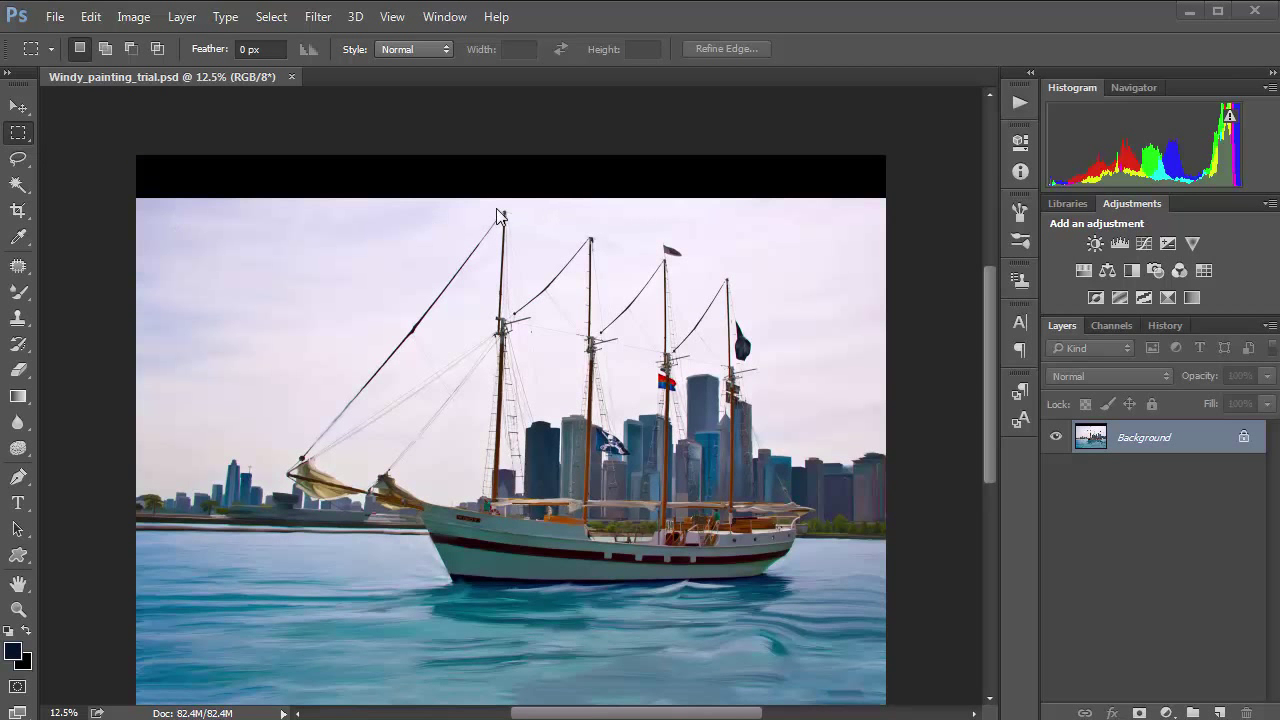
{"action": "left_click", "coordinate": [694, 232]}
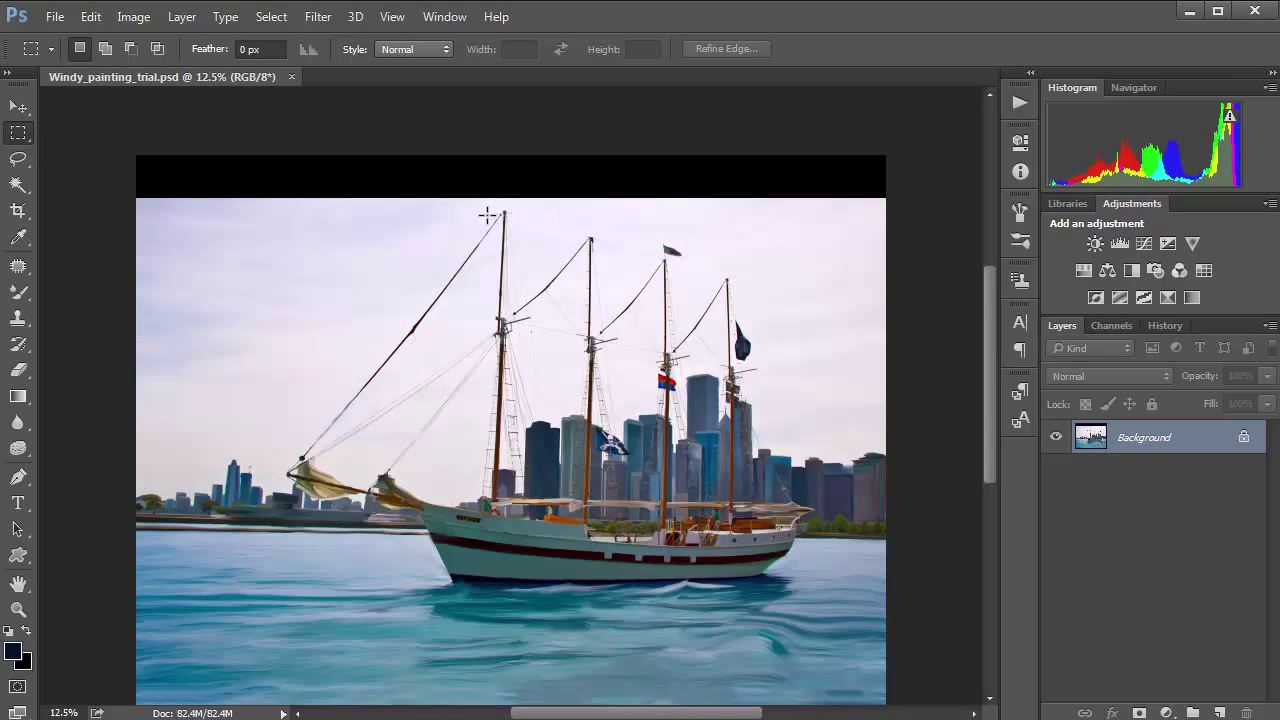
{"action": "key", "text": "ctrl+plus"}
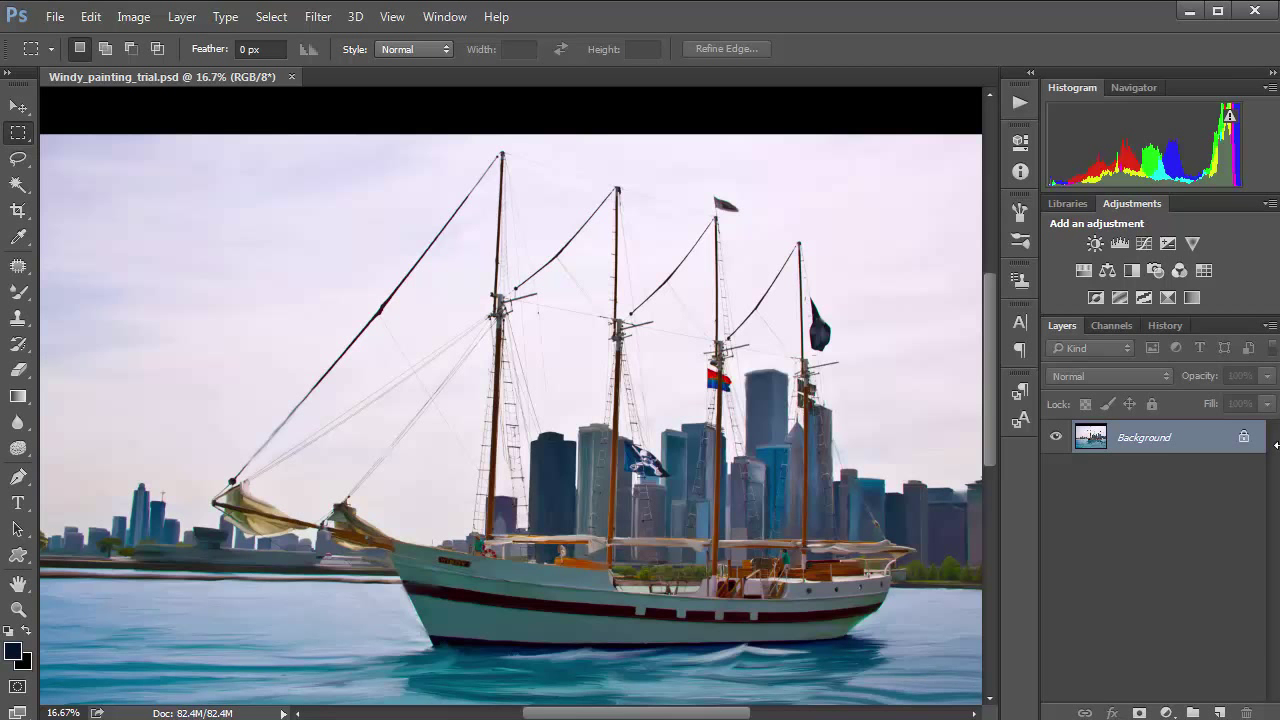
{"action": "left_click_drag", "start_coordinate": [1276, 445], "coordinate": [1279, 445]}
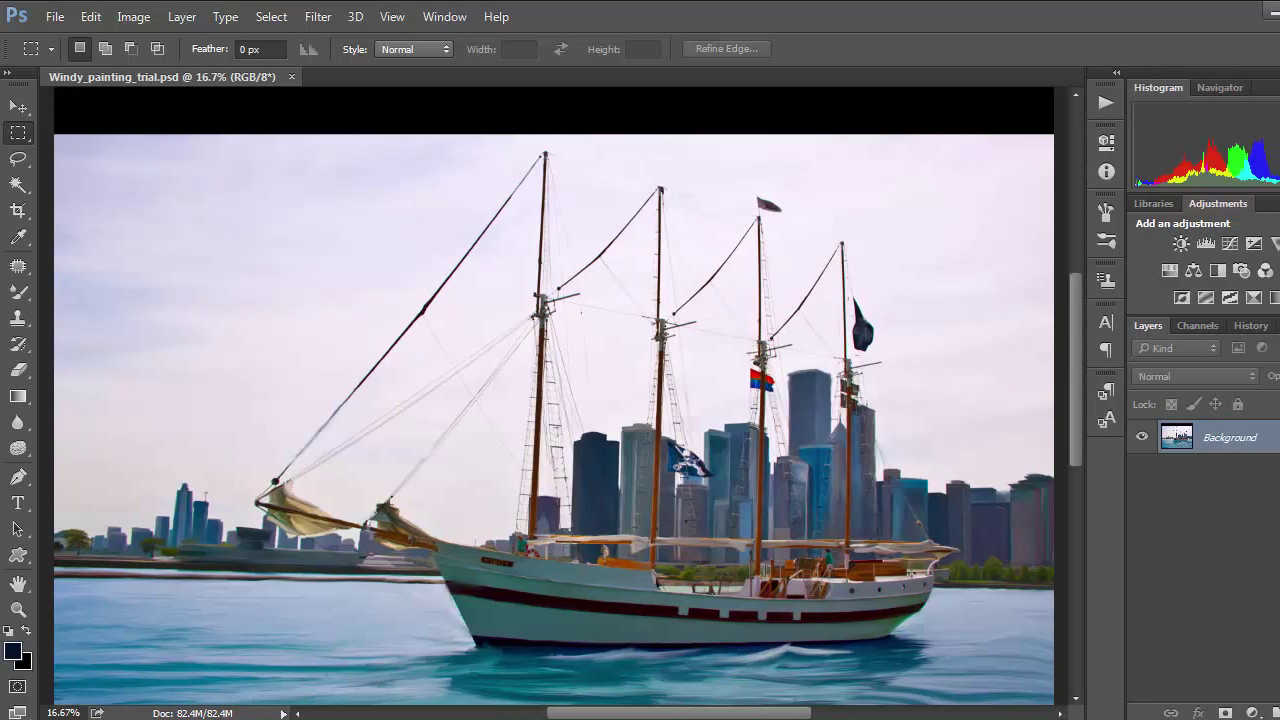
{"action": "key", "text": "ctrl+minus"}
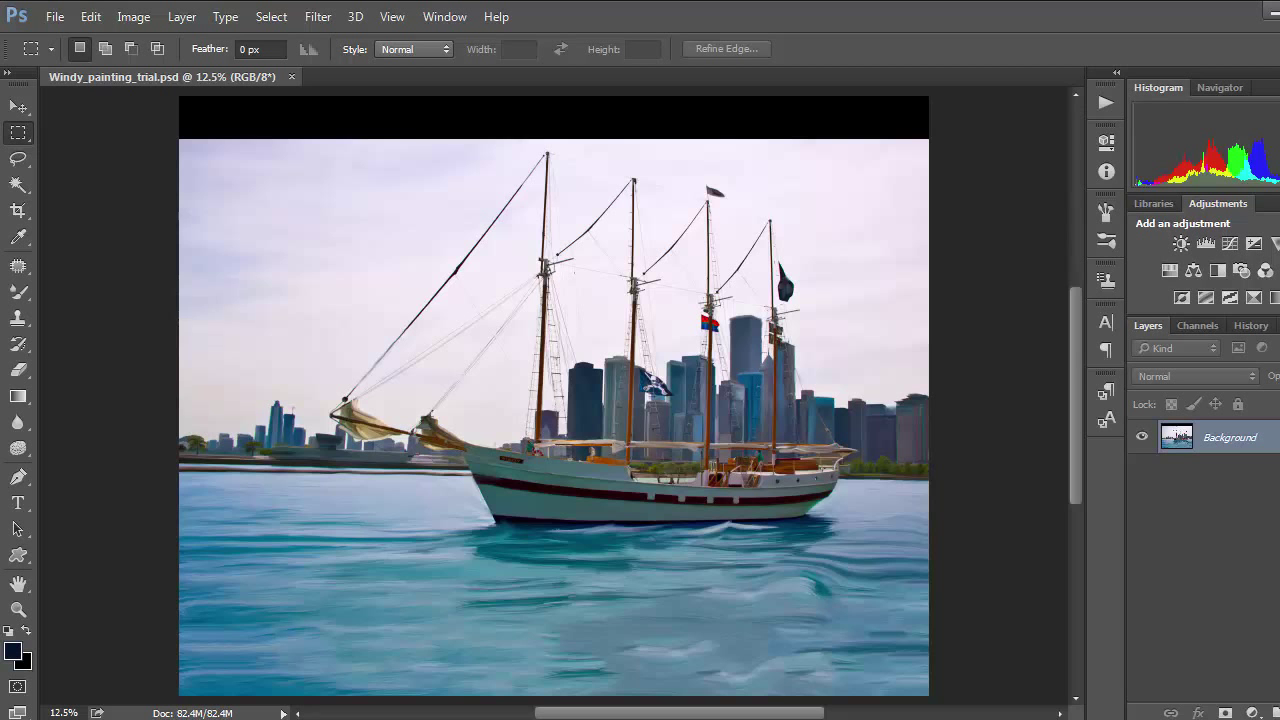
{"action": "left_click_drag", "start_coordinate": [1279, 445], "coordinate": [1279, 668]}
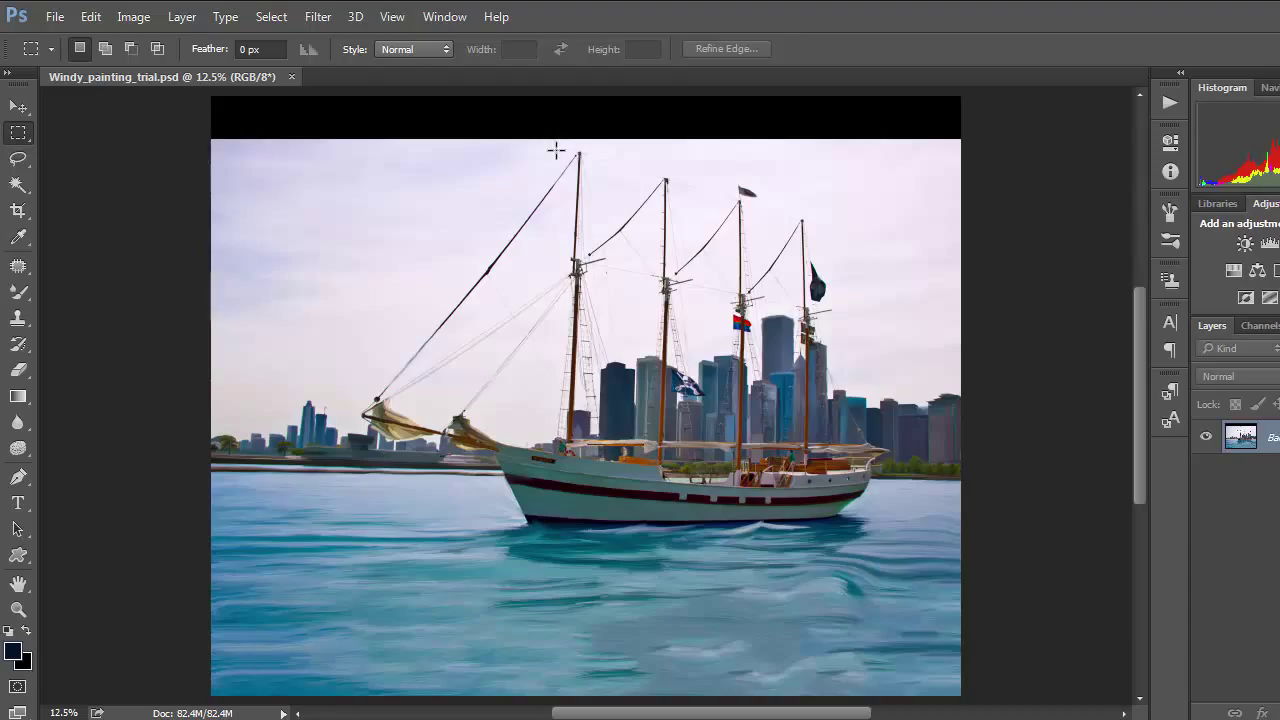
Step: Select a full-width strip of sky just below the black band and reduce the selection's height to 72.22% to clear the tallest mast
{"action": "left_click_drag", "start_coordinate": [151, 137], "coordinate": [982, 157]}
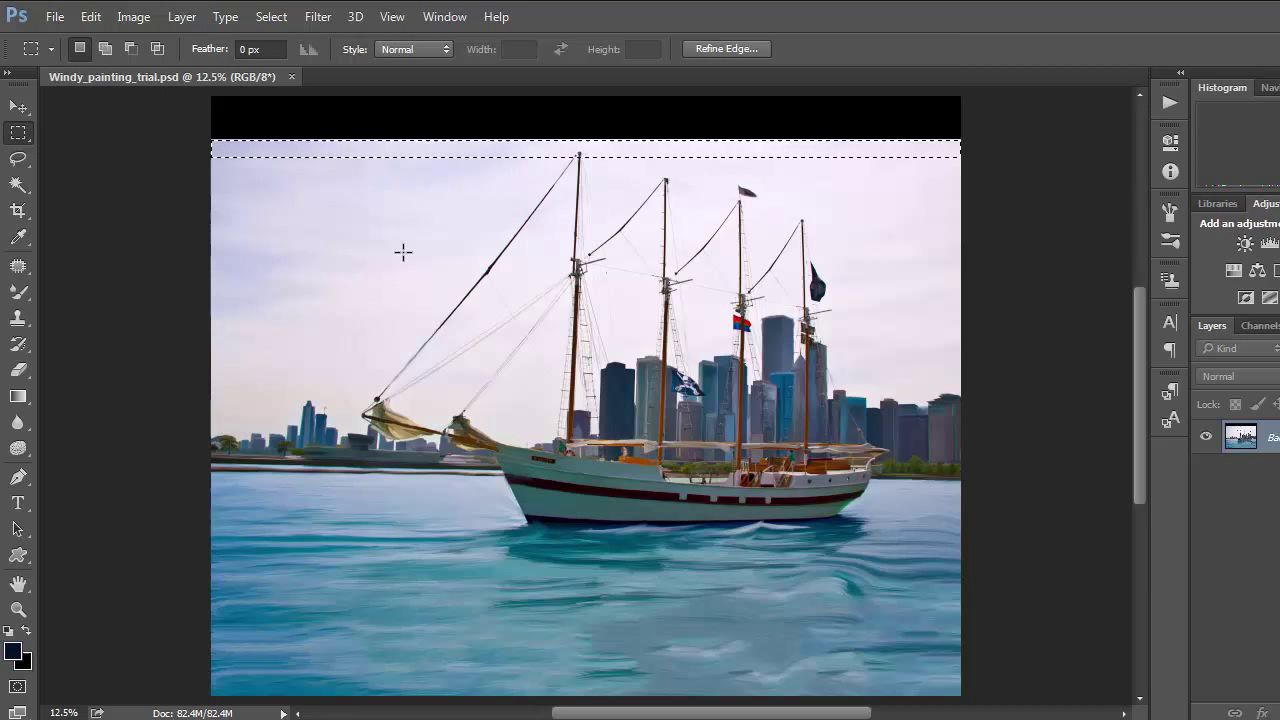
{"action": "key", "text": "i"}
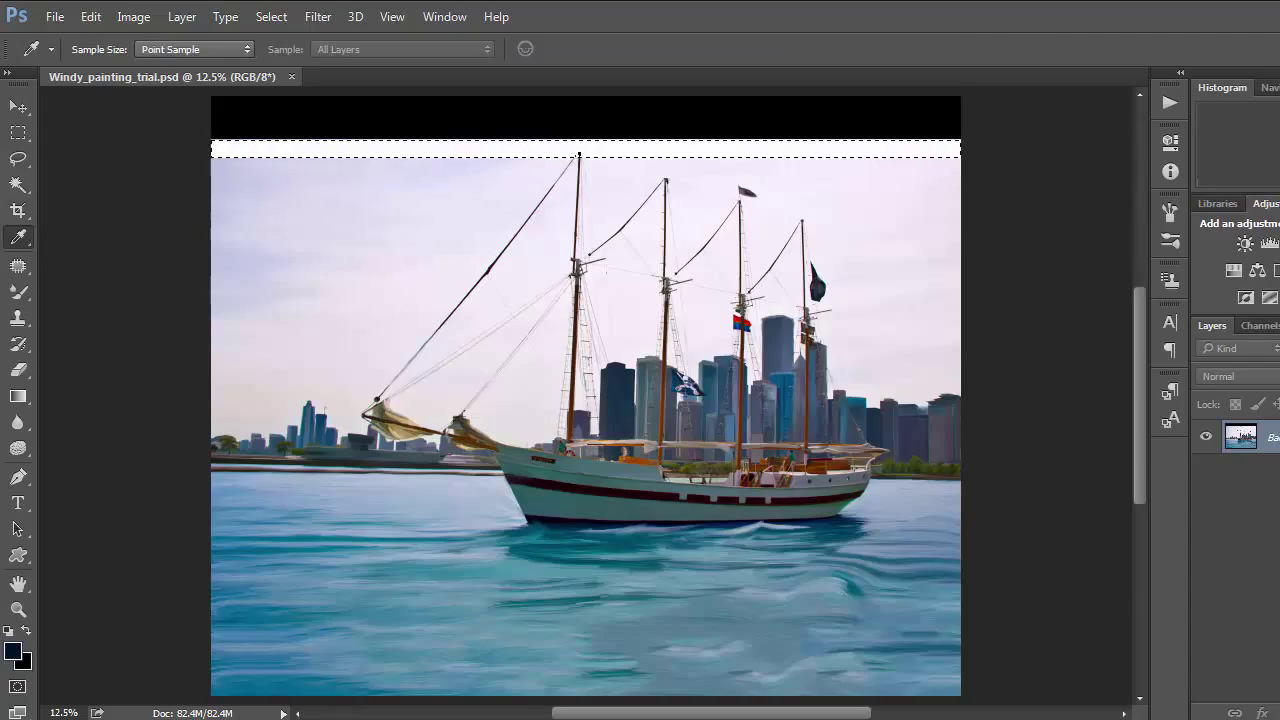
{"action": "key", "text": "m"}
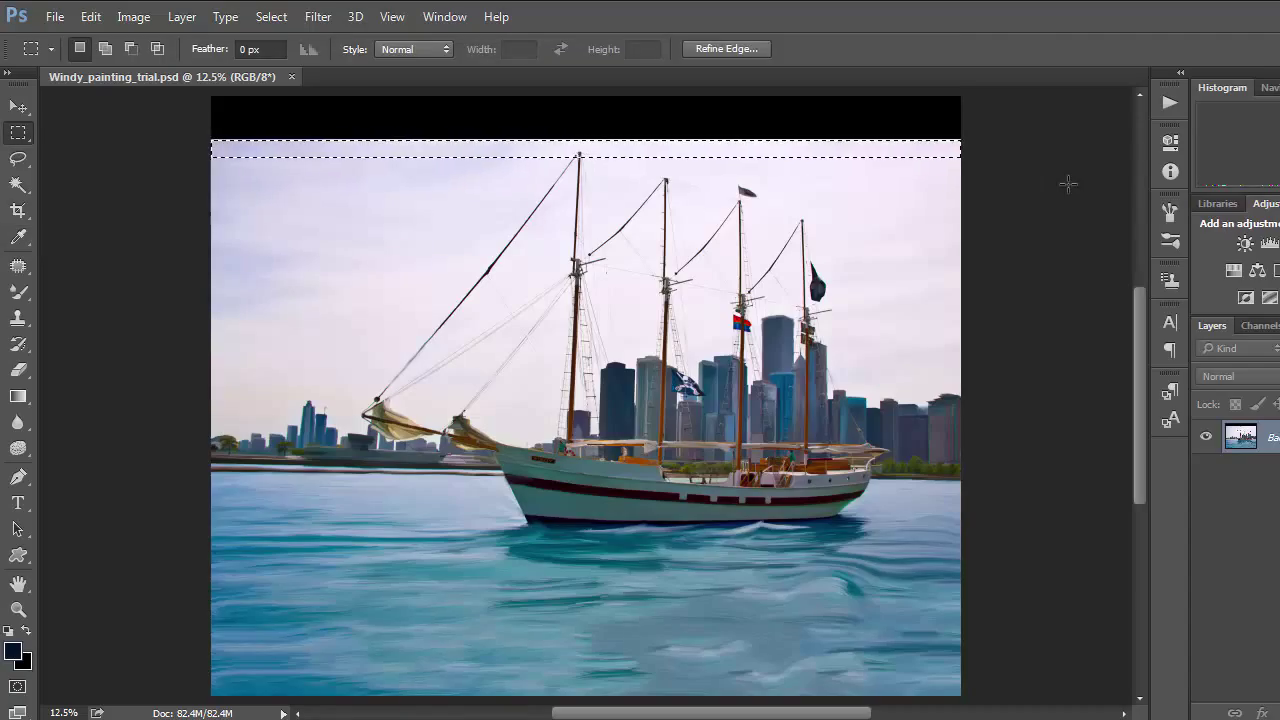
{"action": "key", "text": "ctrl+t"}
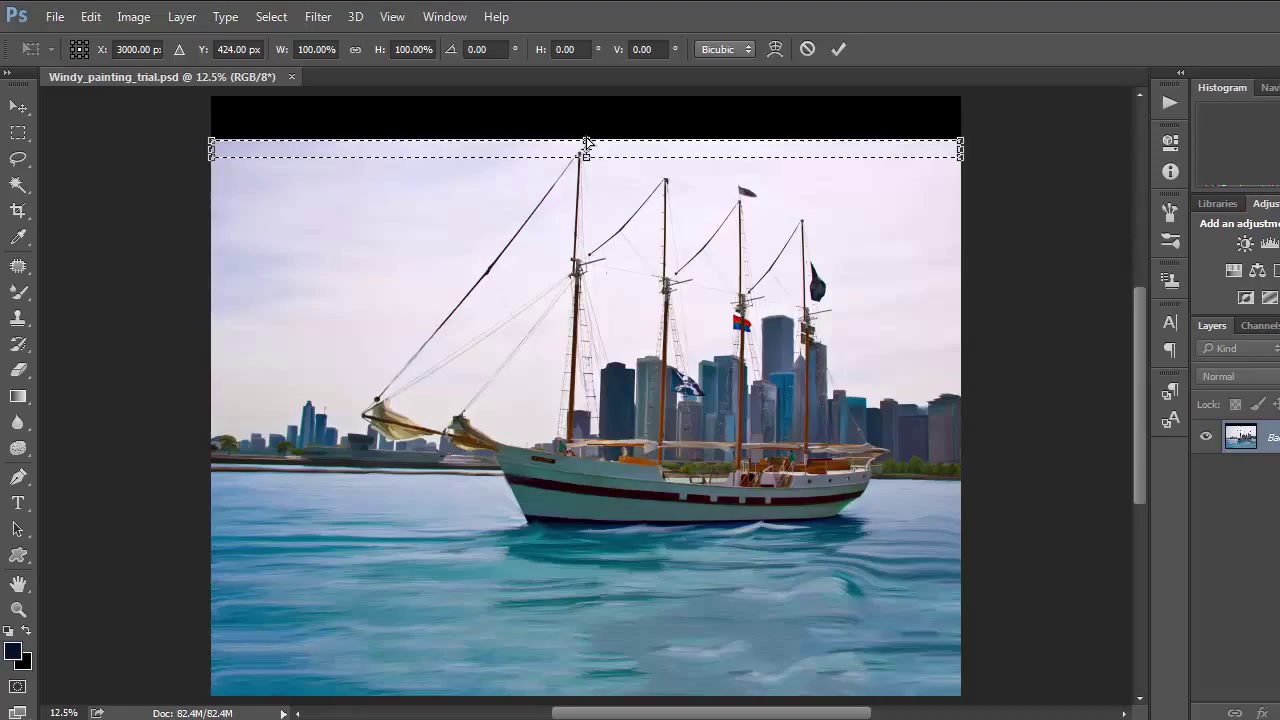
{"action": "left_click", "coordinate": [587, 144]}
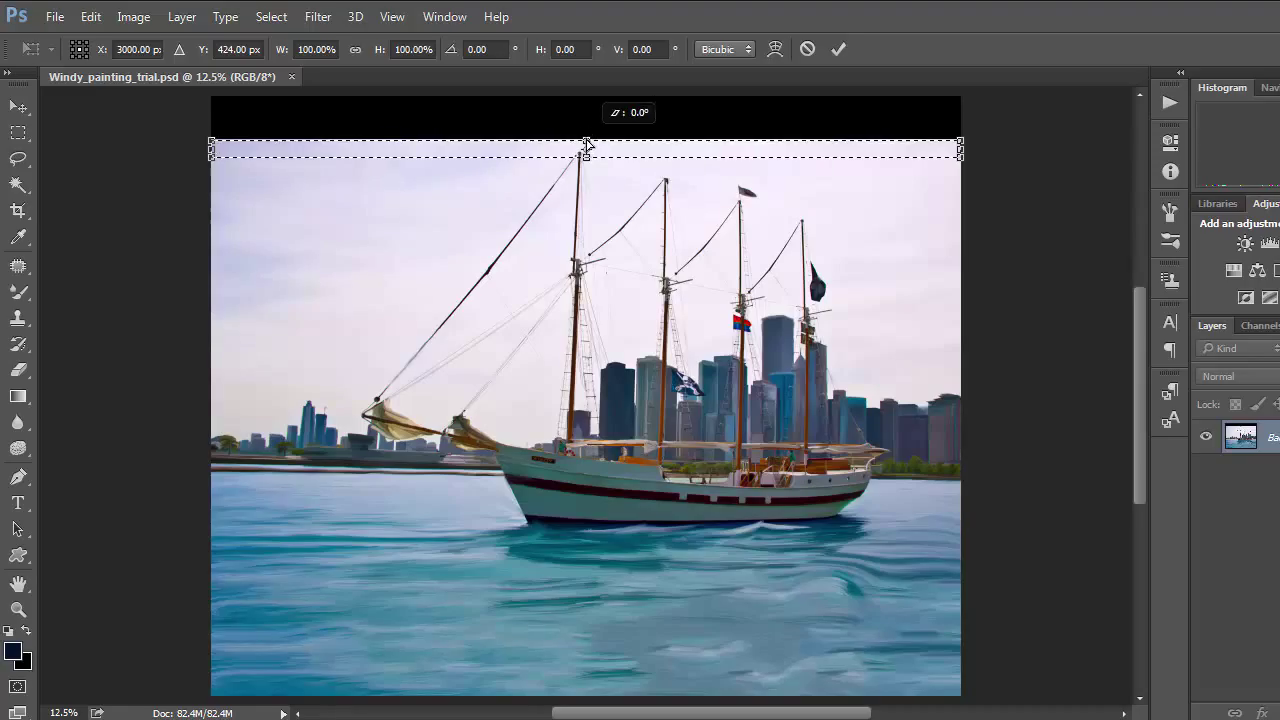
{"action": "left_click_drag", "start_coordinate": [587, 144], "coordinate": [588, 152]}
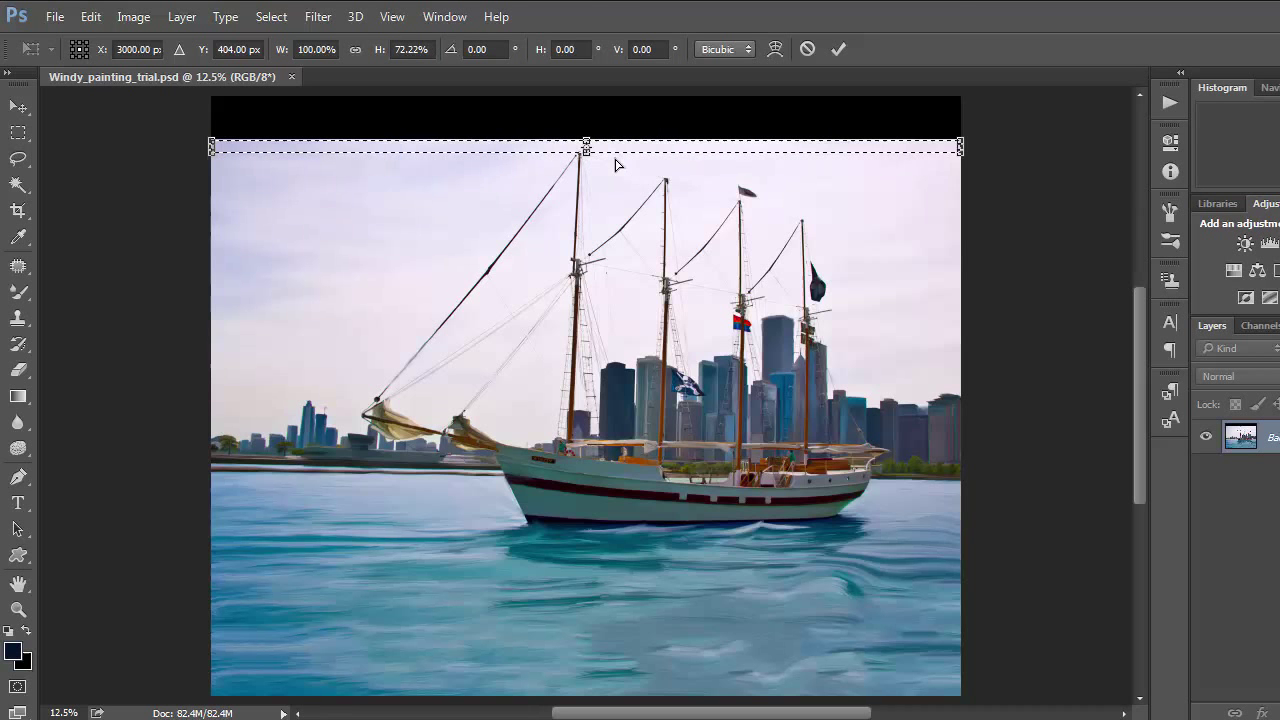
{"action": "key", "text": "Return"}
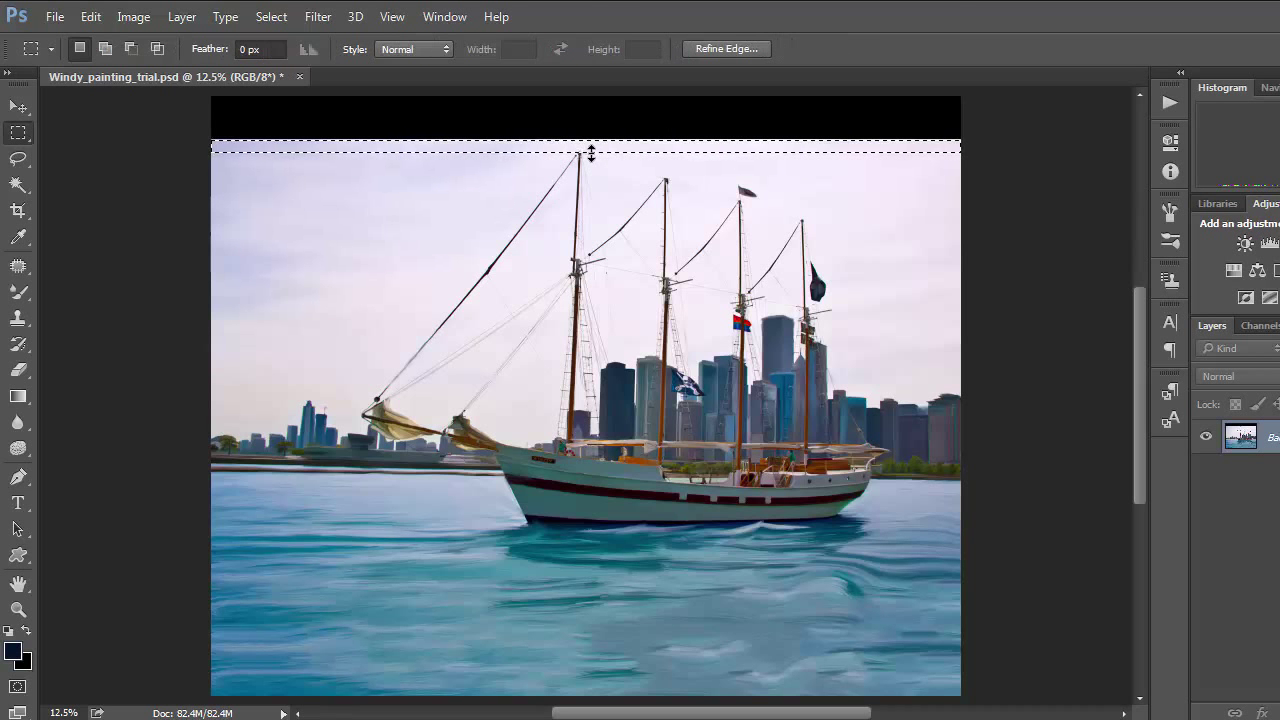
Step: Try to stretch the selected sky strip over the black band with Content-Aware Scale at 438.46% height, and clear the selection
{"action": "left_click", "coordinate": [91, 16]}
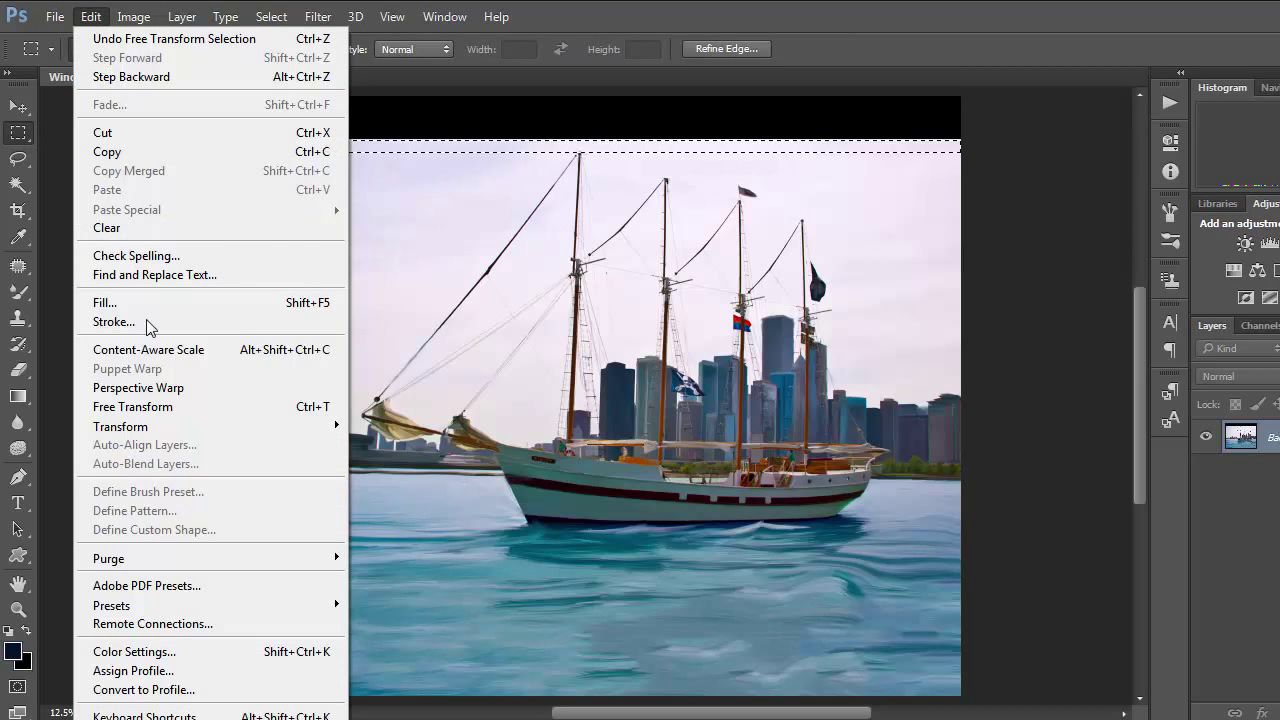
{"action": "left_click", "coordinate": [226, 349]}
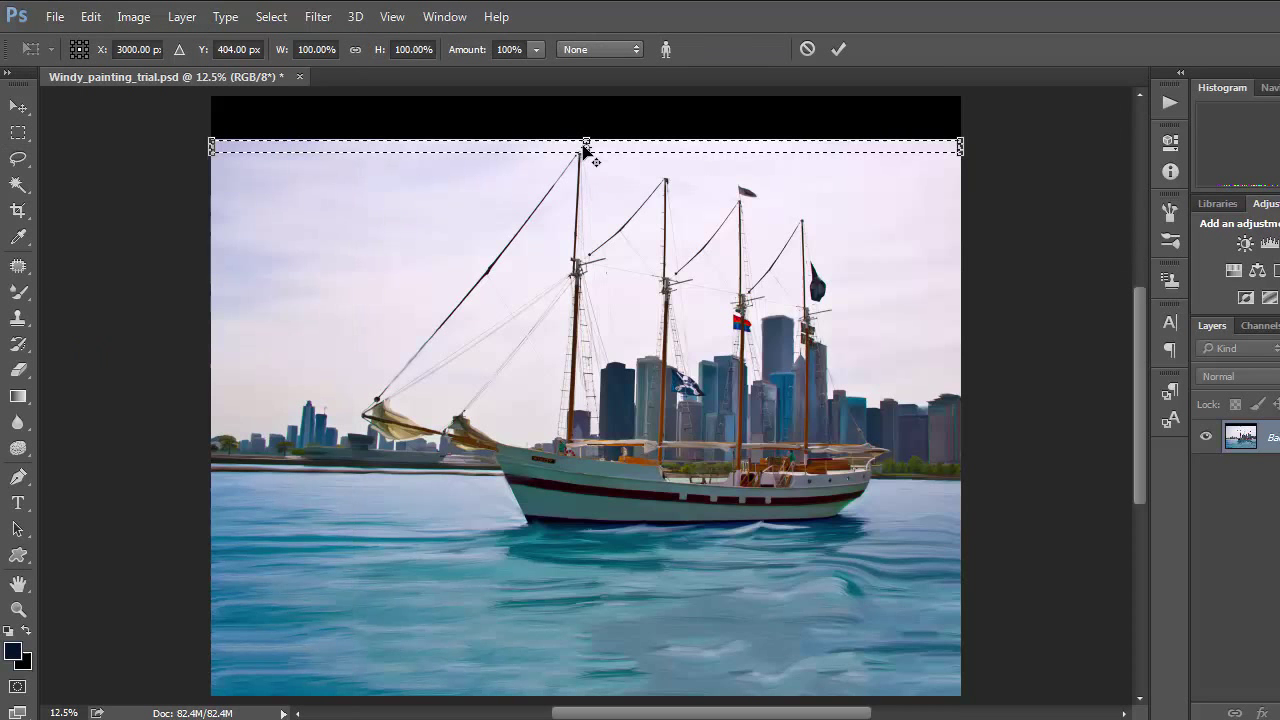
{"action": "left_click_drag", "start_coordinate": [586, 145], "coordinate": [586, 97]}
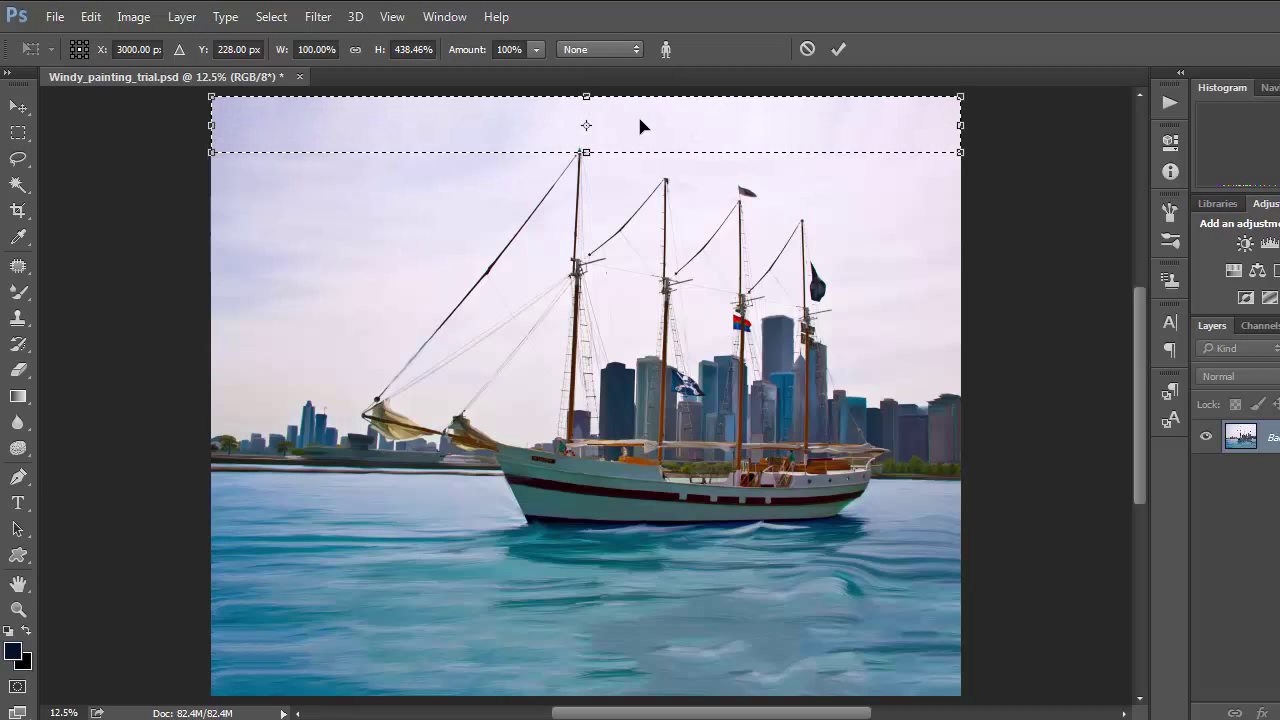
{"action": "key", "text": "Return"}
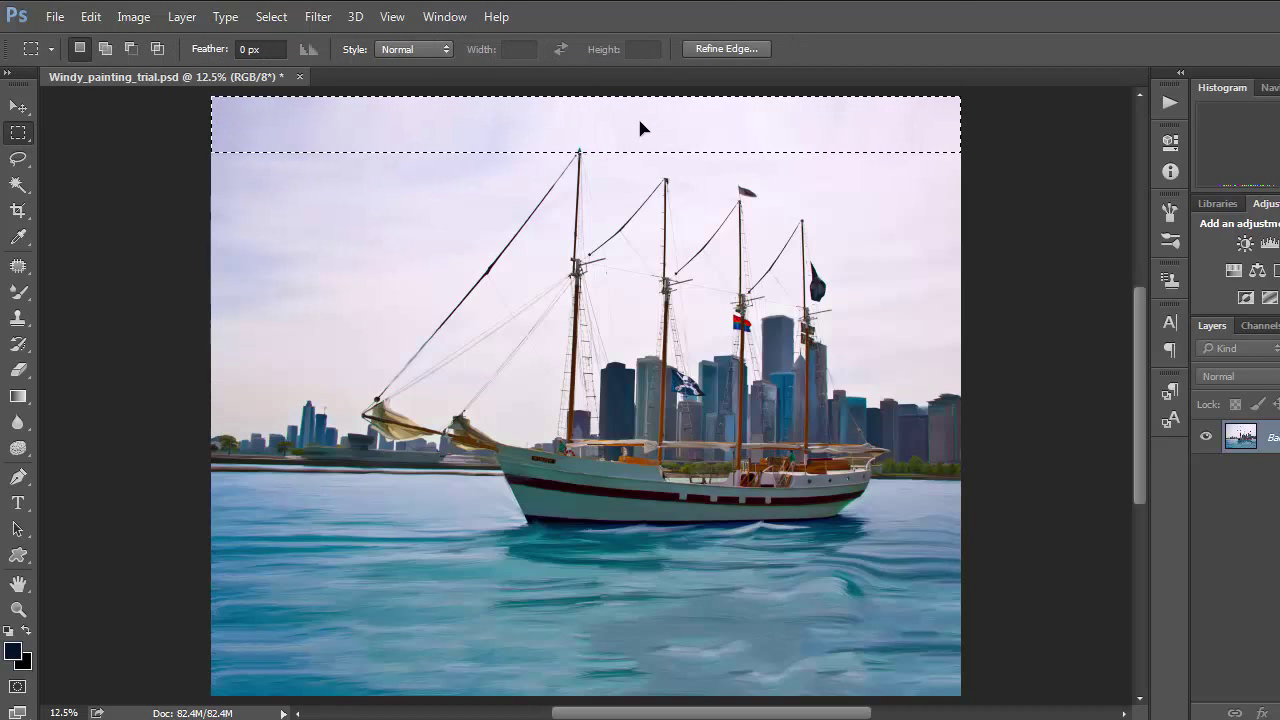
{"action": "key", "text": "ctrl+d"}
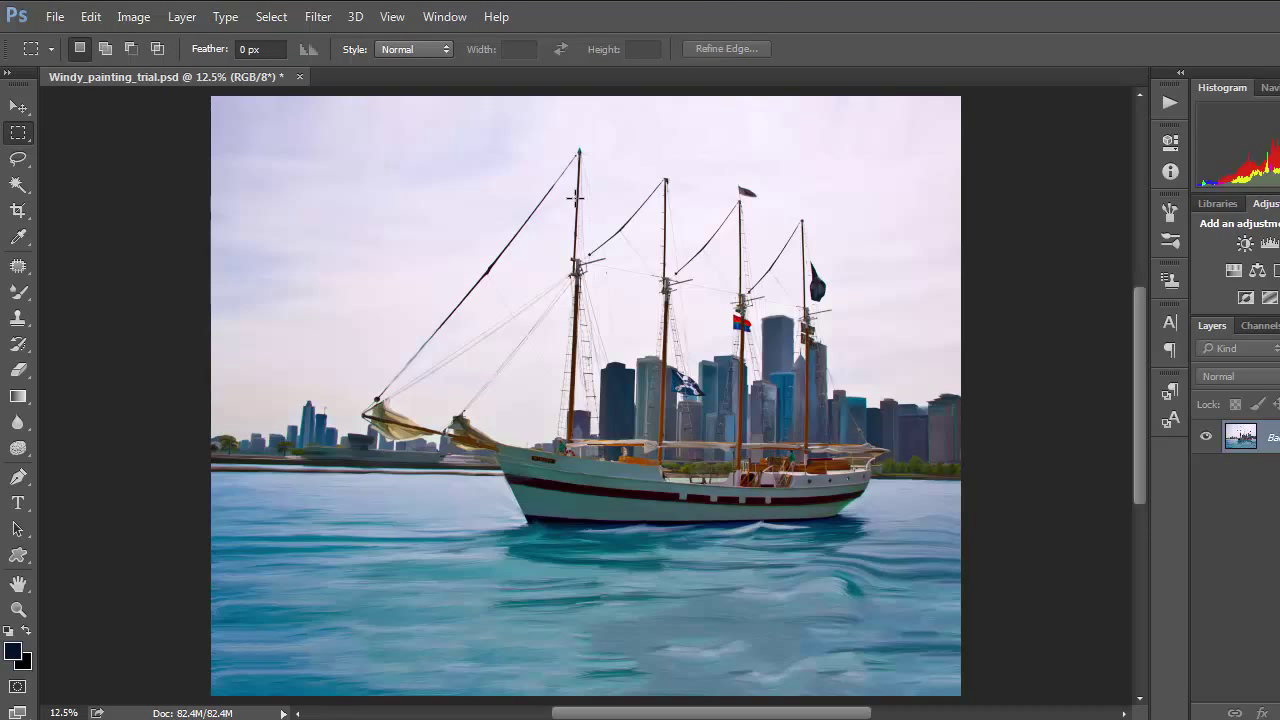
Step: Check the tip of the tallest mast, undo the content-aware sky stretch, and discard the strip selection
{"action": "left_click", "coordinate": [590, 155], "text": "ctrl"}
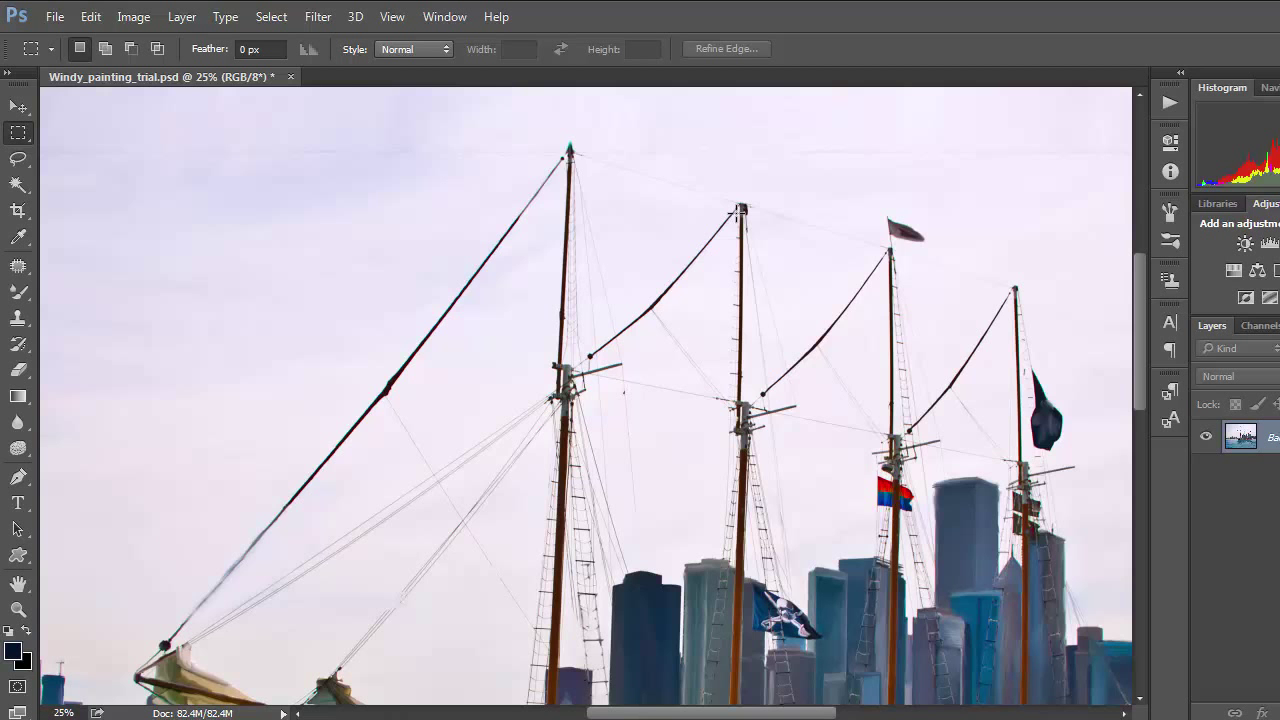
{"action": "scroll", "coordinate": [741, 210], "scroll_direction": "down", "scroll_amount": 2}
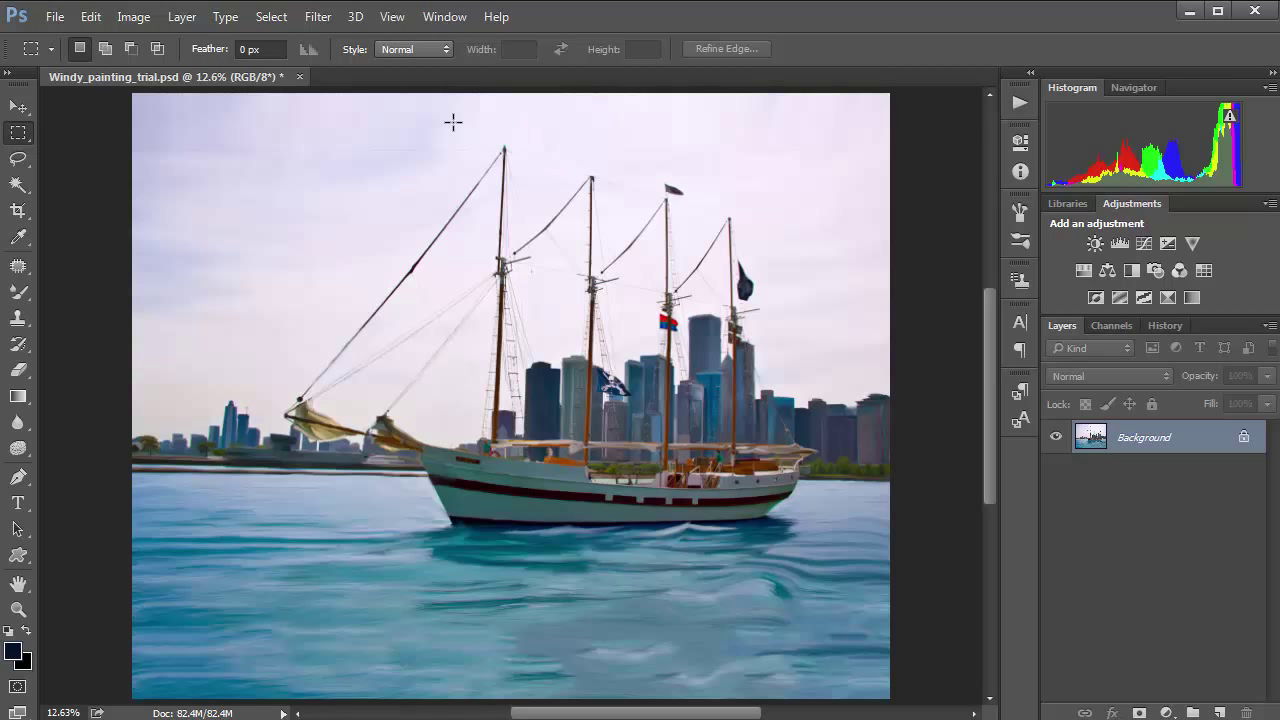
{"action": "key", "text": "ctrl+shift+d"}
{"action": "key", "text": "ctrl+BackSpace"}
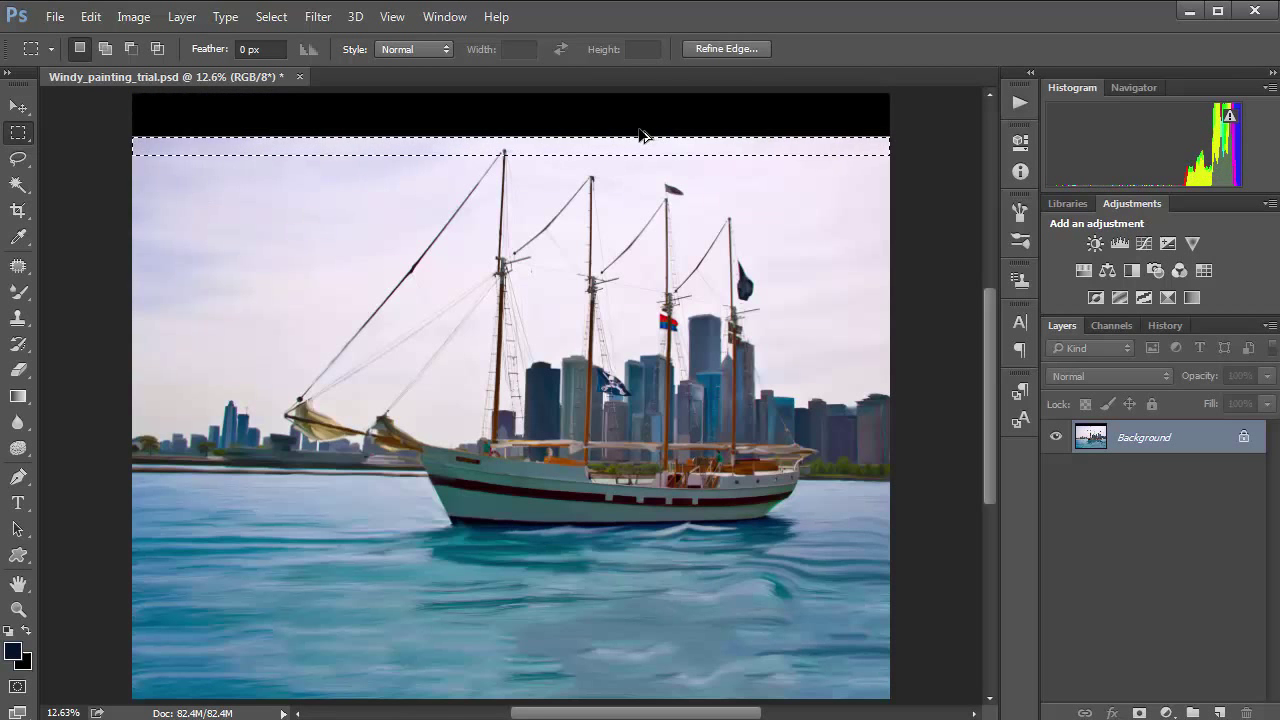
{"action": "key", "text": "ctrl+d"}
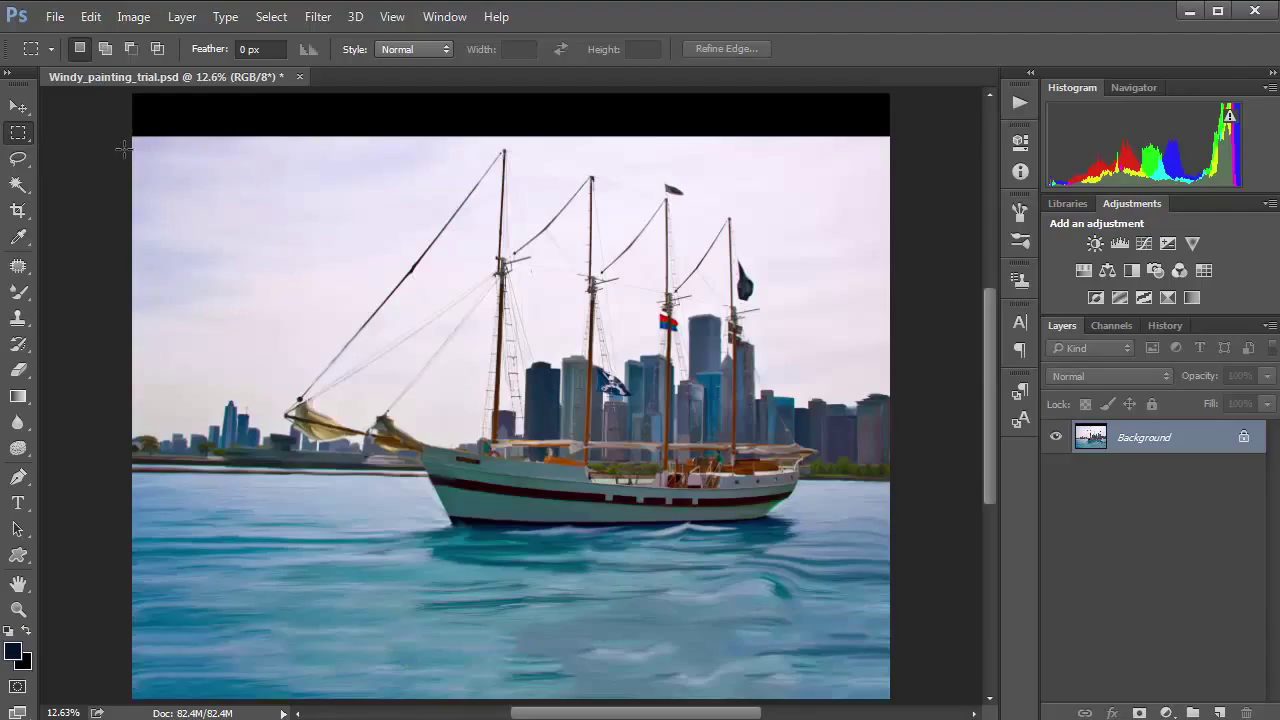
Step: Select a thin full-width strip of sky below the black band, subtracting its lower part so the mast tip is excluded
{"action": "left_click_drag", "start_coordinate": [124, 152], "coordinate": [912, 136]}
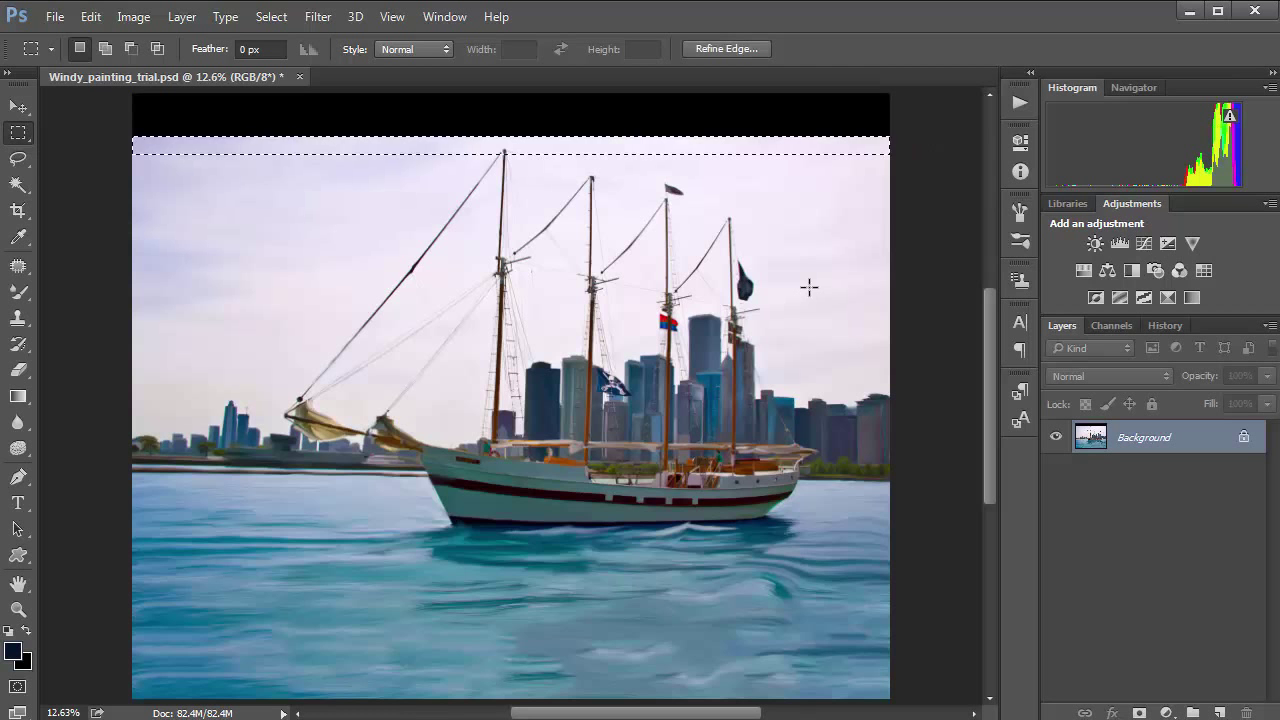
{"action": "key", "text": "alt"}
{"action": "left_click_drag", "start_coordinate": [913, 212], "coordinate": [87, 147]}
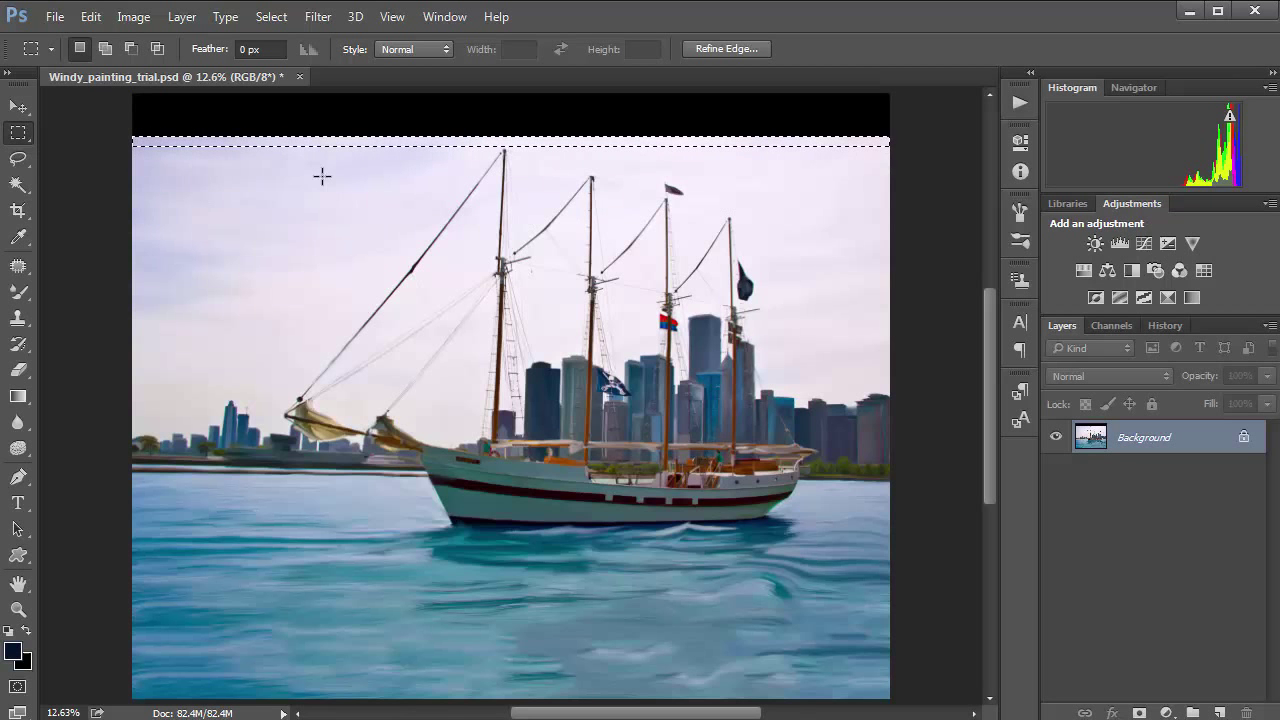
Step: Stretch the selected sky strip up to the canvas's upper edge with Content-Aware Scale, covering the black band, and clear the selection
{"action": "left_click", "coordinate": [95, 22]}
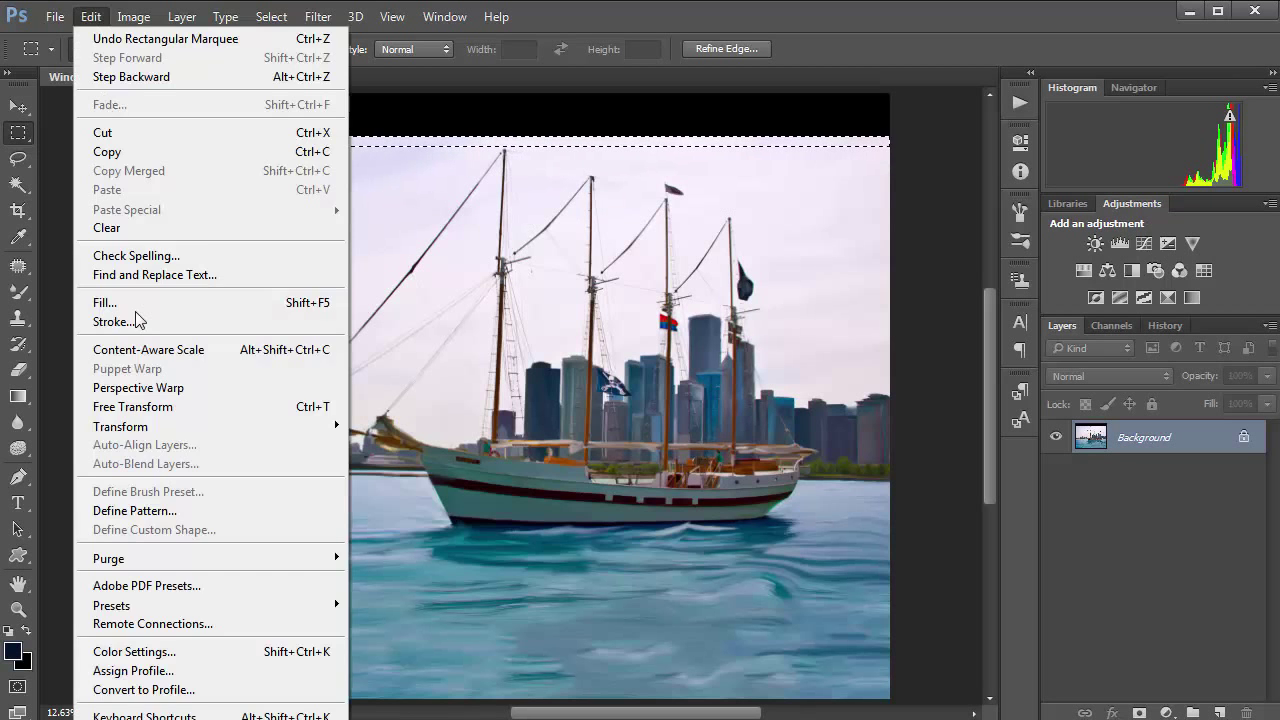
{"action": "left_click", "coordinate": [147, 344]}
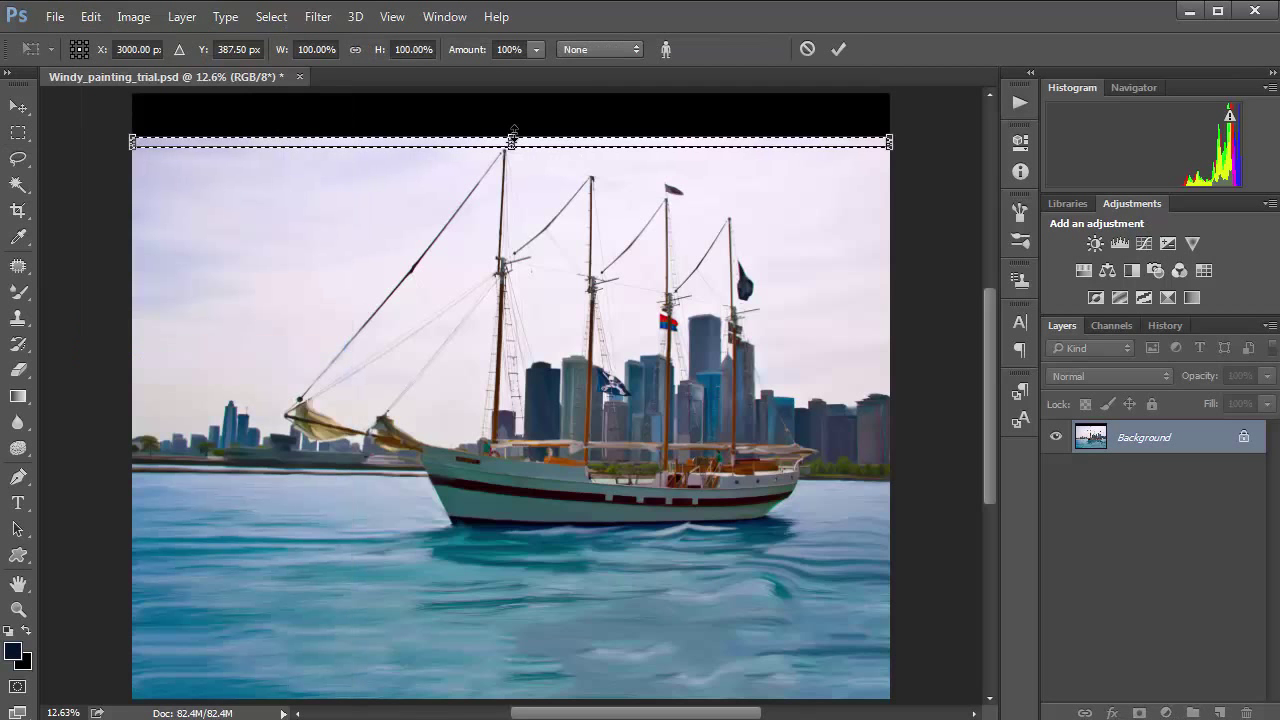
{"action": "left_click_drag", "start_coordinate": [511, 142], "coordinate": [511, 93]}
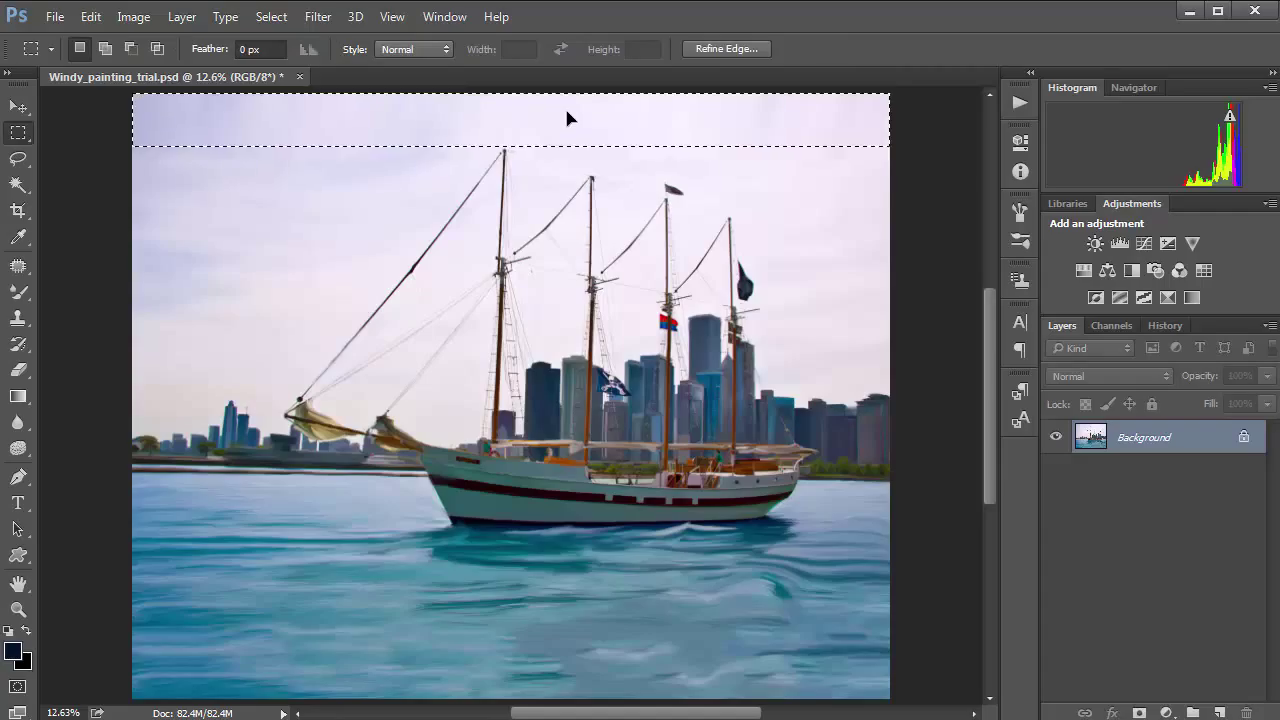
{"action": "left_click", "coordinate": [567, 112]}
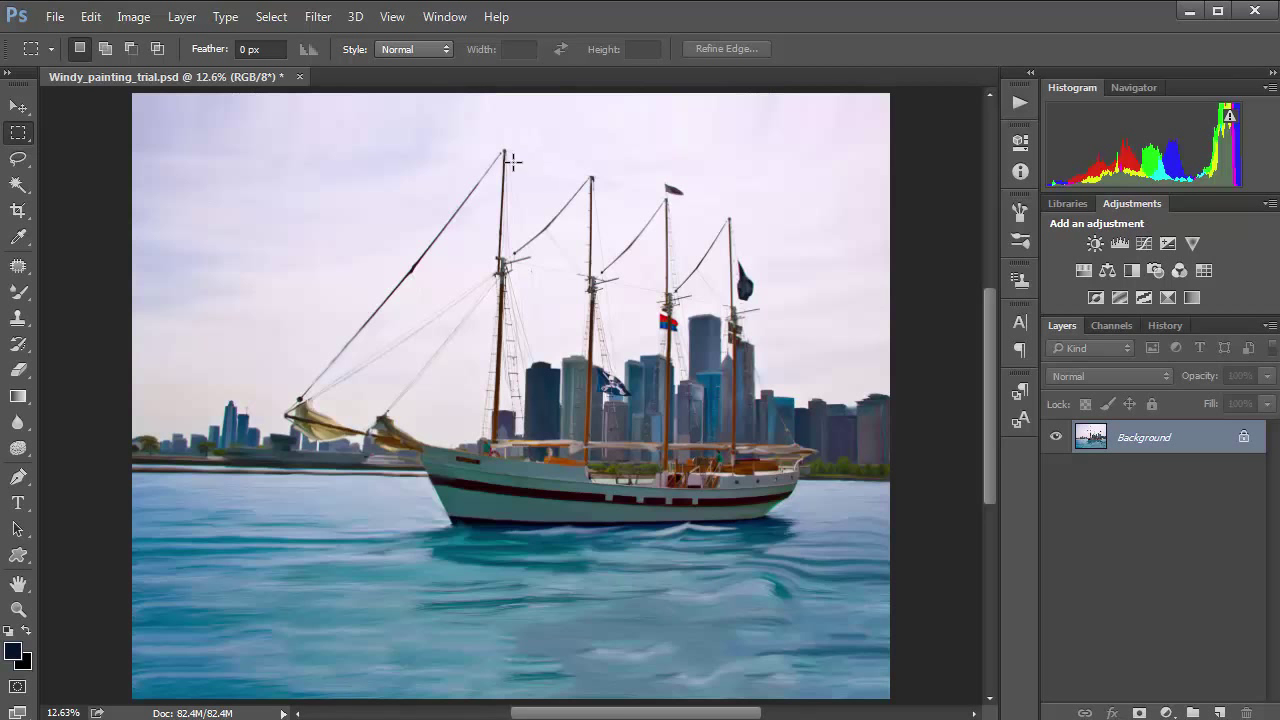
Step: Inspect the stretched sky around the tallest mast up close and across the whole painting
{"action": "left_click", "coordinate": [354, 157], "text": "ctrl+space"}
{"action": "left_click", "coordinate": [460, 155], "text": "ctrl+space"}
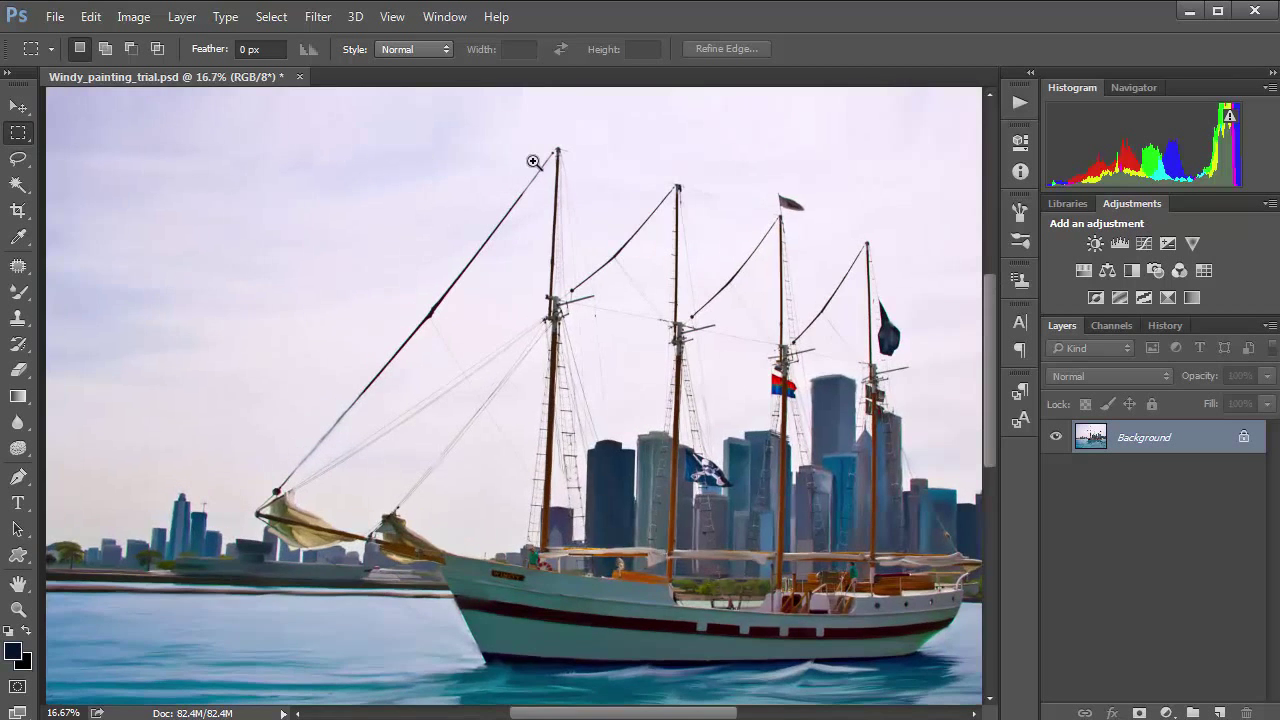
{"action": "left_click_drag", "start_coordinate": [560, 160], "coordinate": [251, 257]}
{"action": "left_click_drag", "start_coordinate": [363, 229], "coordinate": [453, 265]}
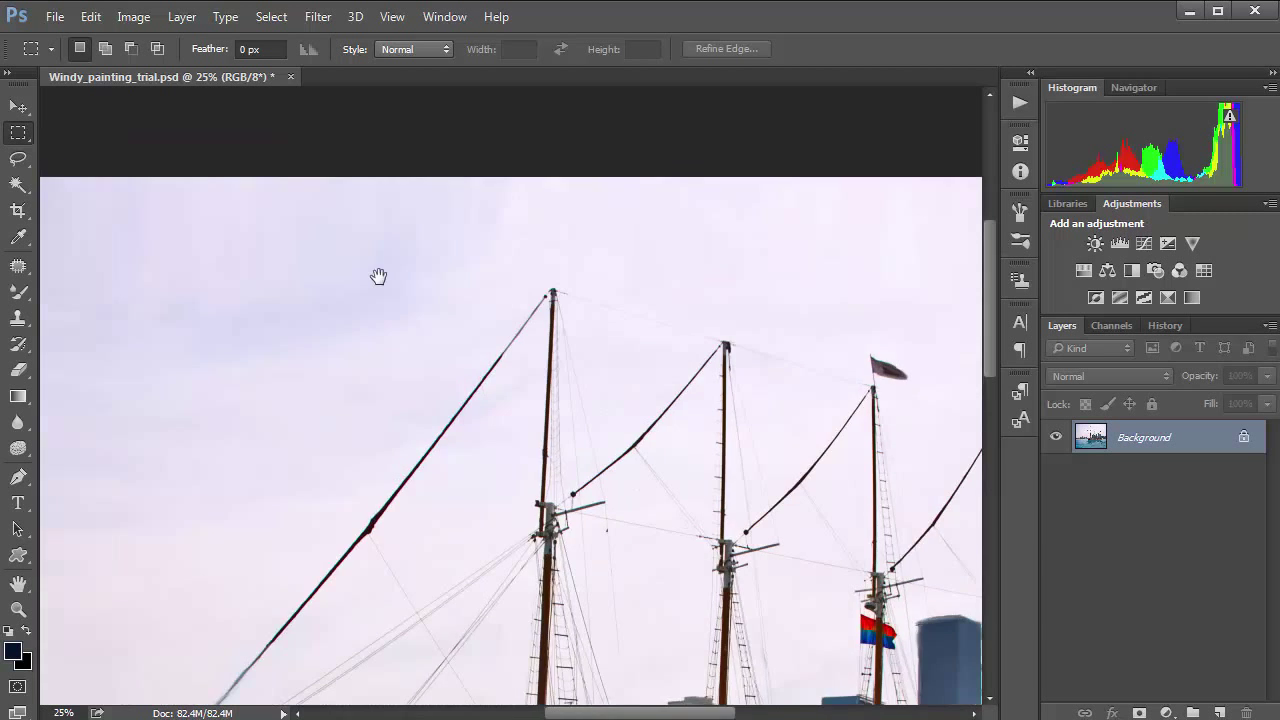
{"action": "left_click_drag", "start_coordinate": [377, 277], "coordinate": [457, 183]}
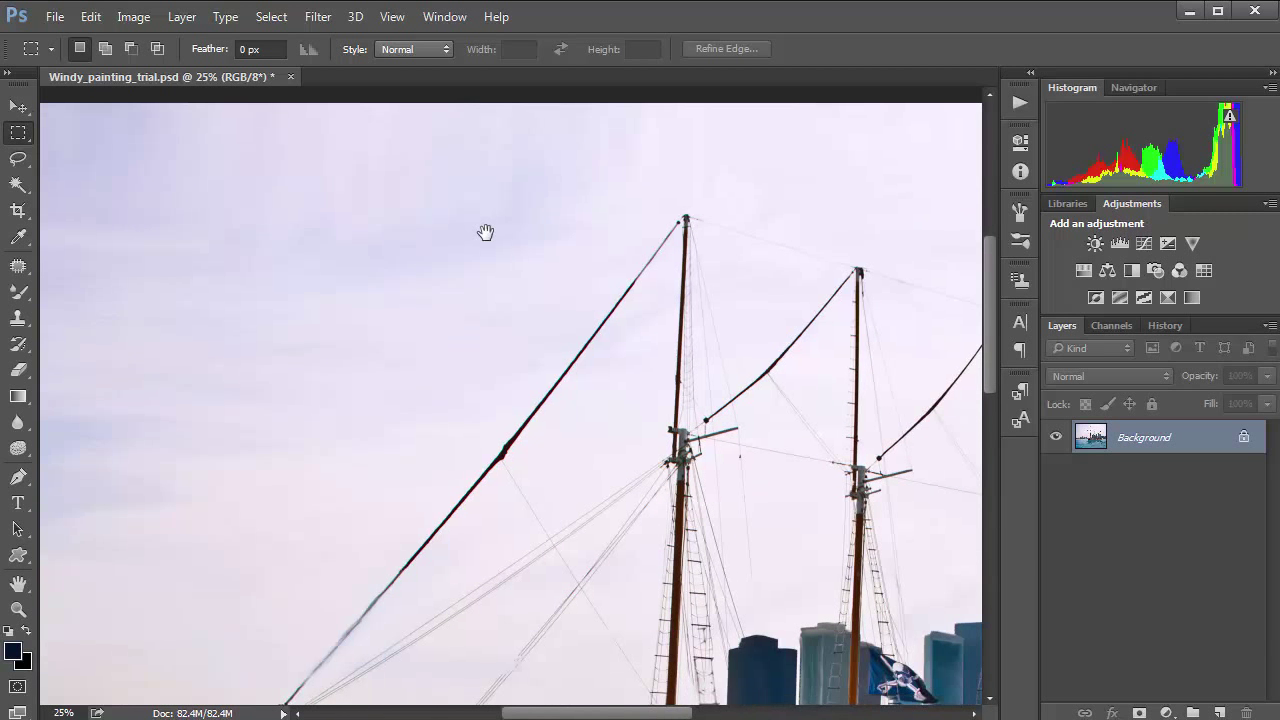
{"action": "key", "text": "ctrl+minus"}
{"action": "key", "text": "ctrl+minus"}
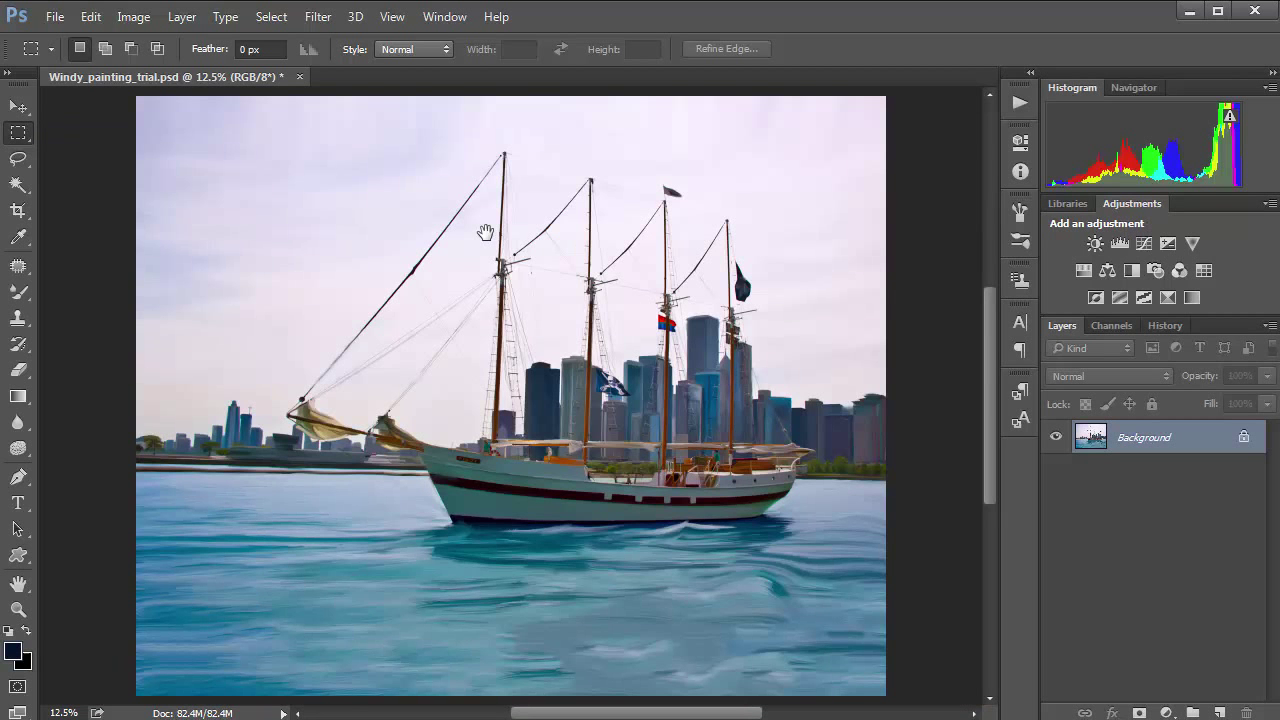
Step: Check the painting's image size with the width and height shown in inches, leaving the size as it is
{"action": "left_click", "coordinate": [130, 18]}
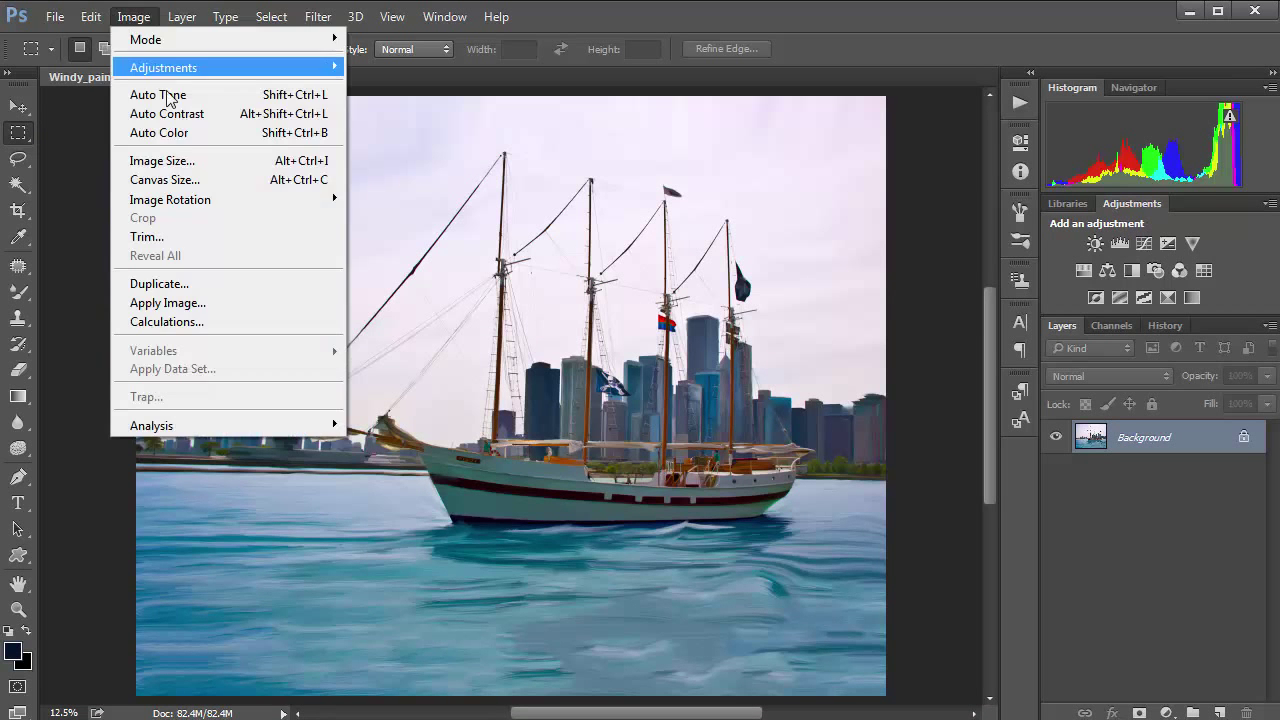
{"action": "left_click", "coordinate": [198, 170]}
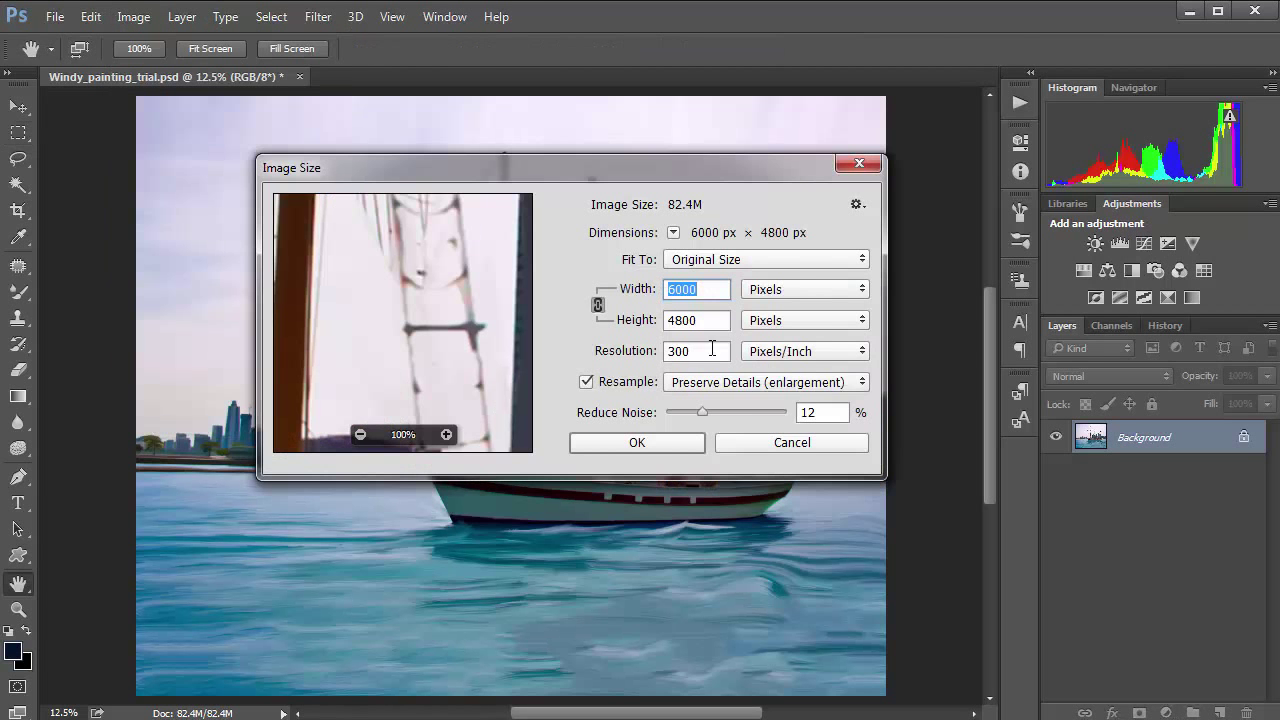
{"action": "left_click", "coordinate": [785, 289]}
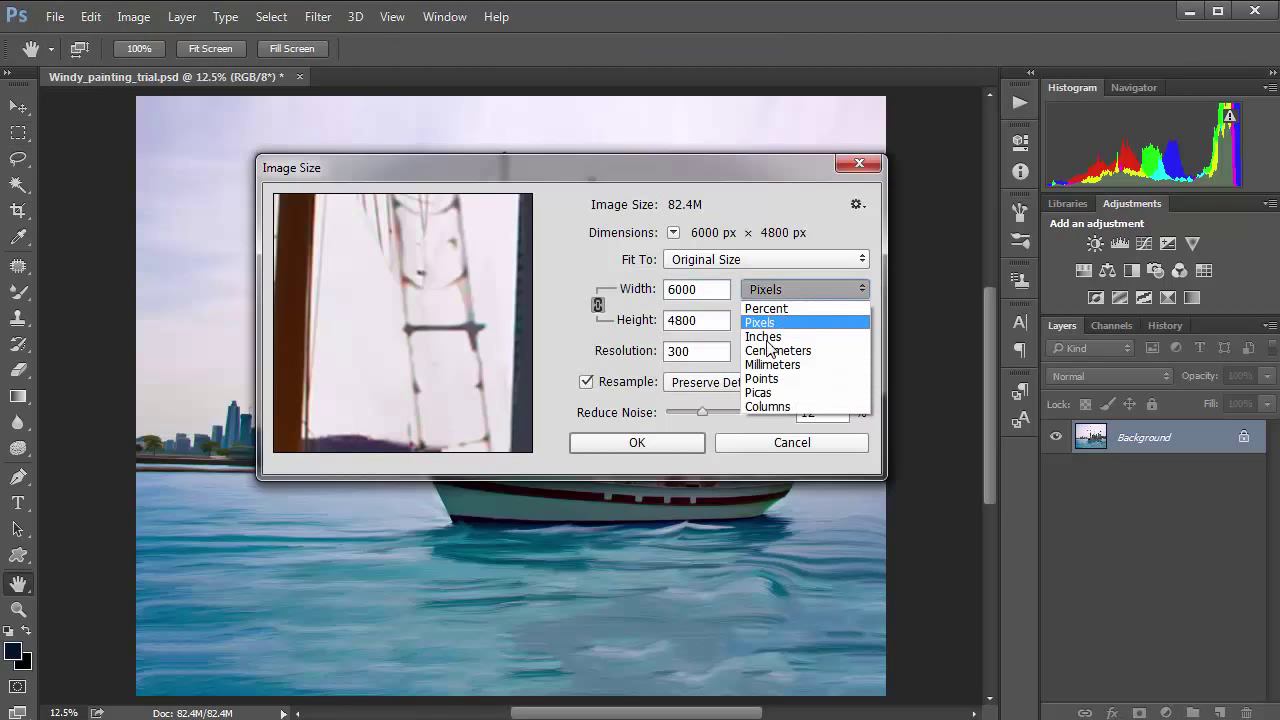
{"action": "left_click", "coordinate": [772, 325]}
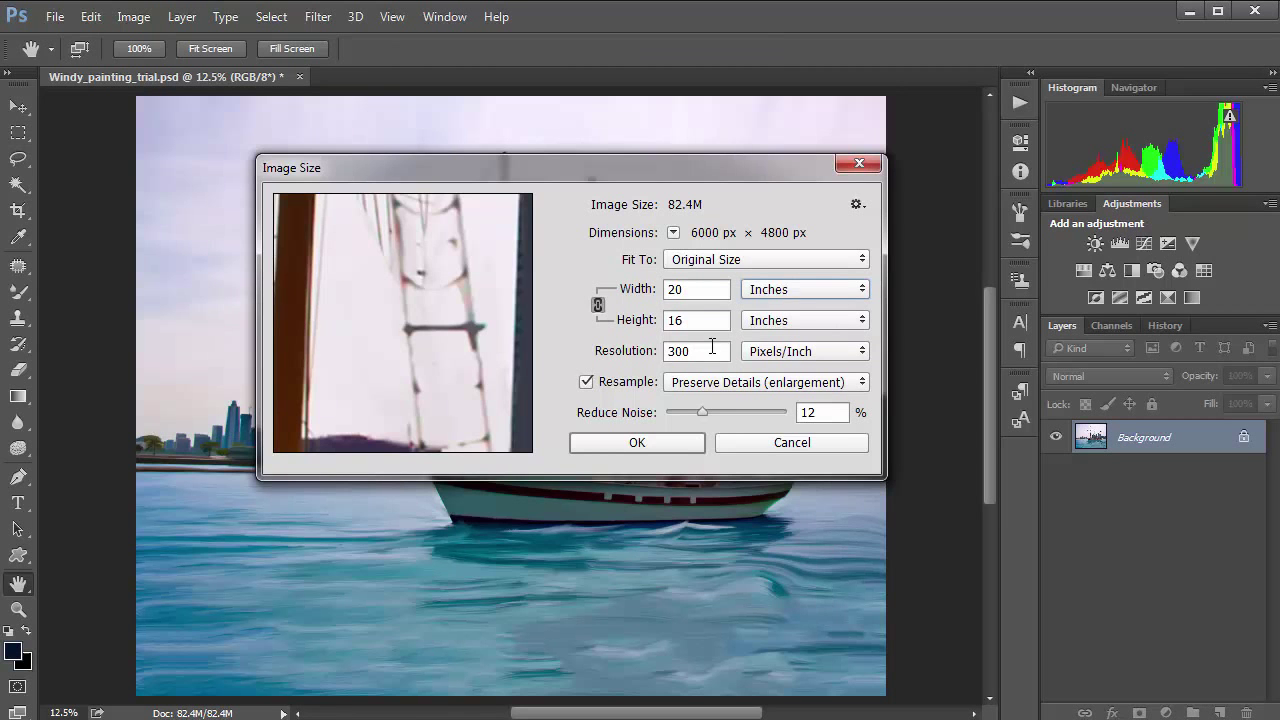
{"action": "left_click", "coordinate": [779, 450]}
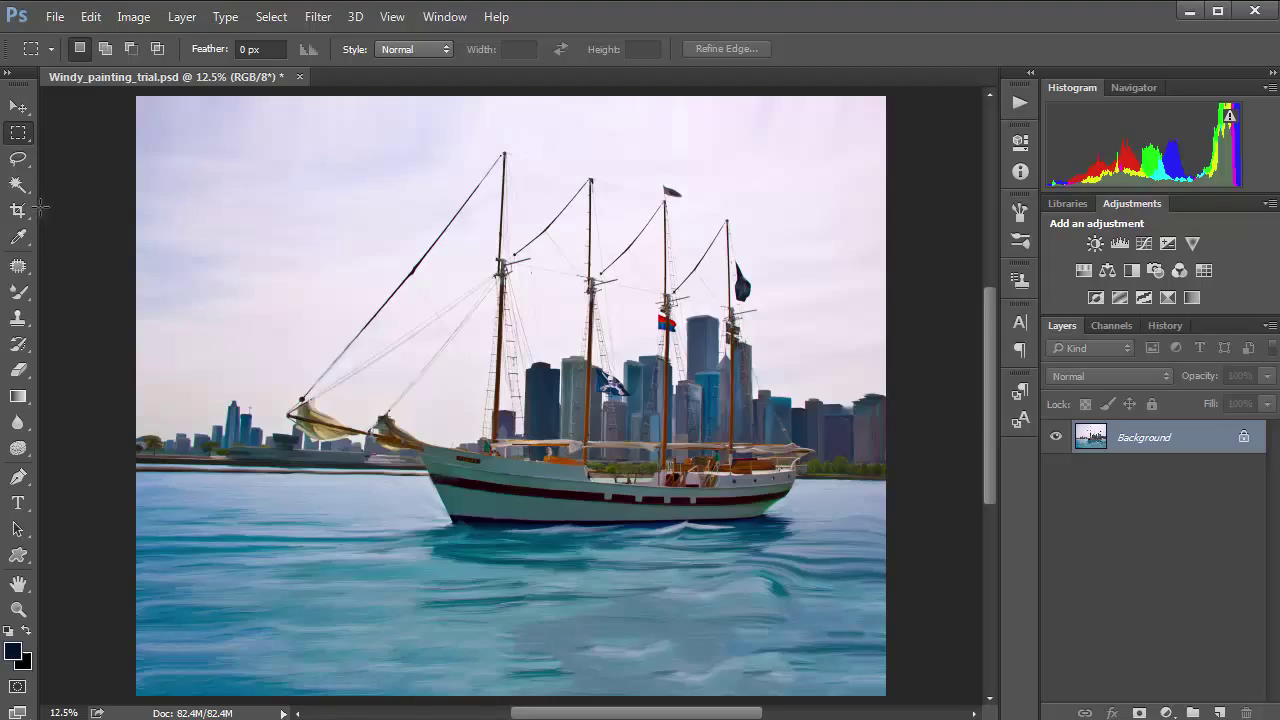
Step: Inspect the extended water below the ship up close, and return to the view of the whole painting
{"action": "left_click", "coordinate": [781, 666], "text": "ctrl"}
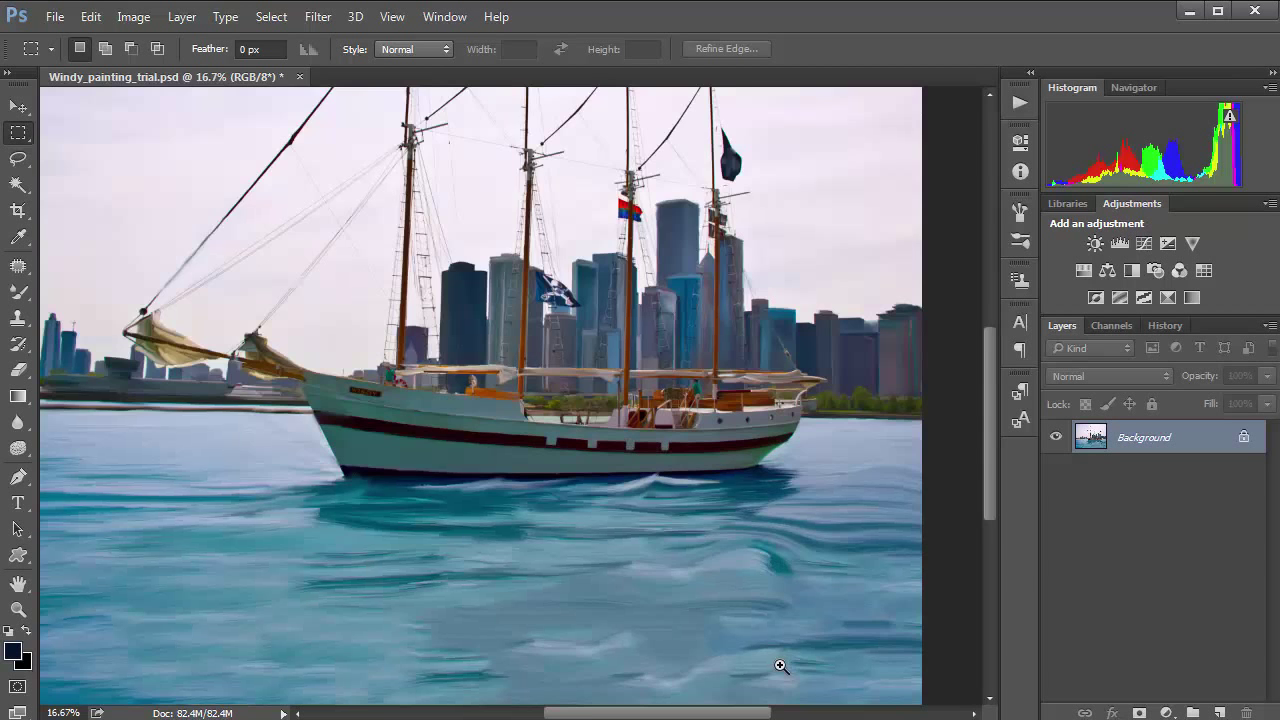
{"action": "left_click", "coordinate": [781, 666], "text": "ctrl"}
{"action": "scroll", "coordinate": [771, 514], "scroll_direction": "down", "scroll_amount": 2}
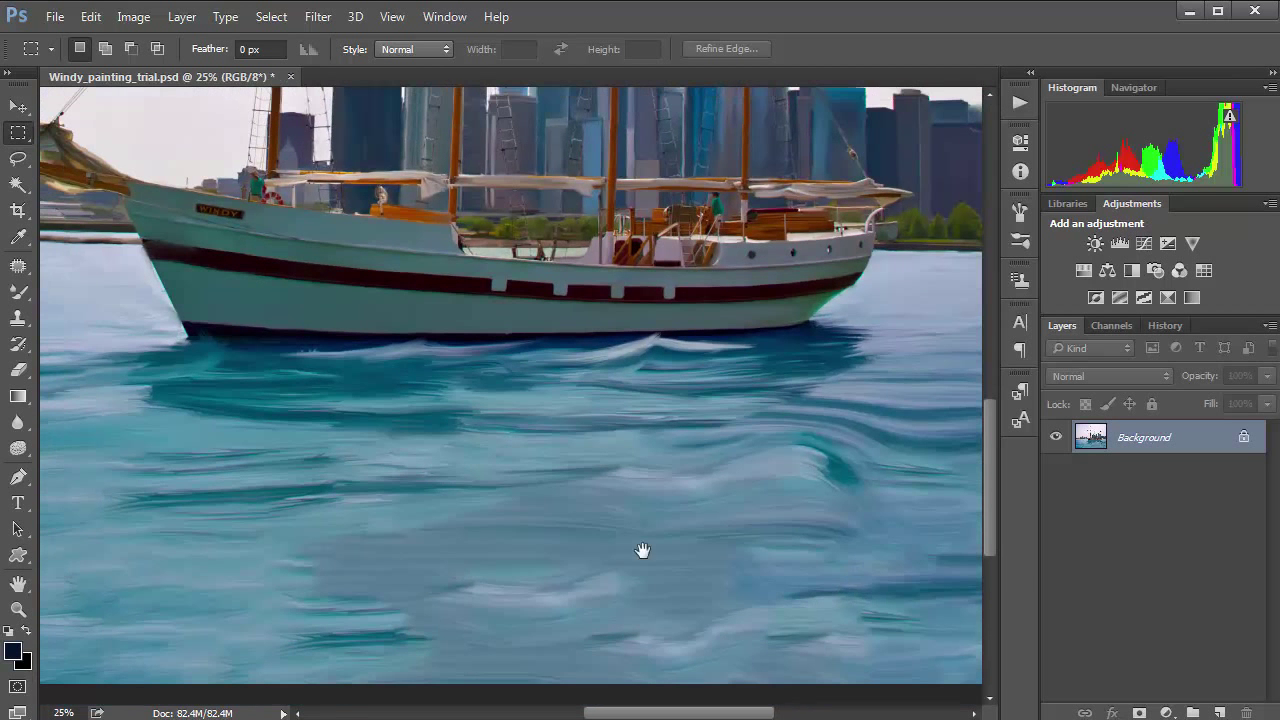
{"action": "left_click_drag", "start_coordinate": [528, 520], "coordinate": [675, 558]}
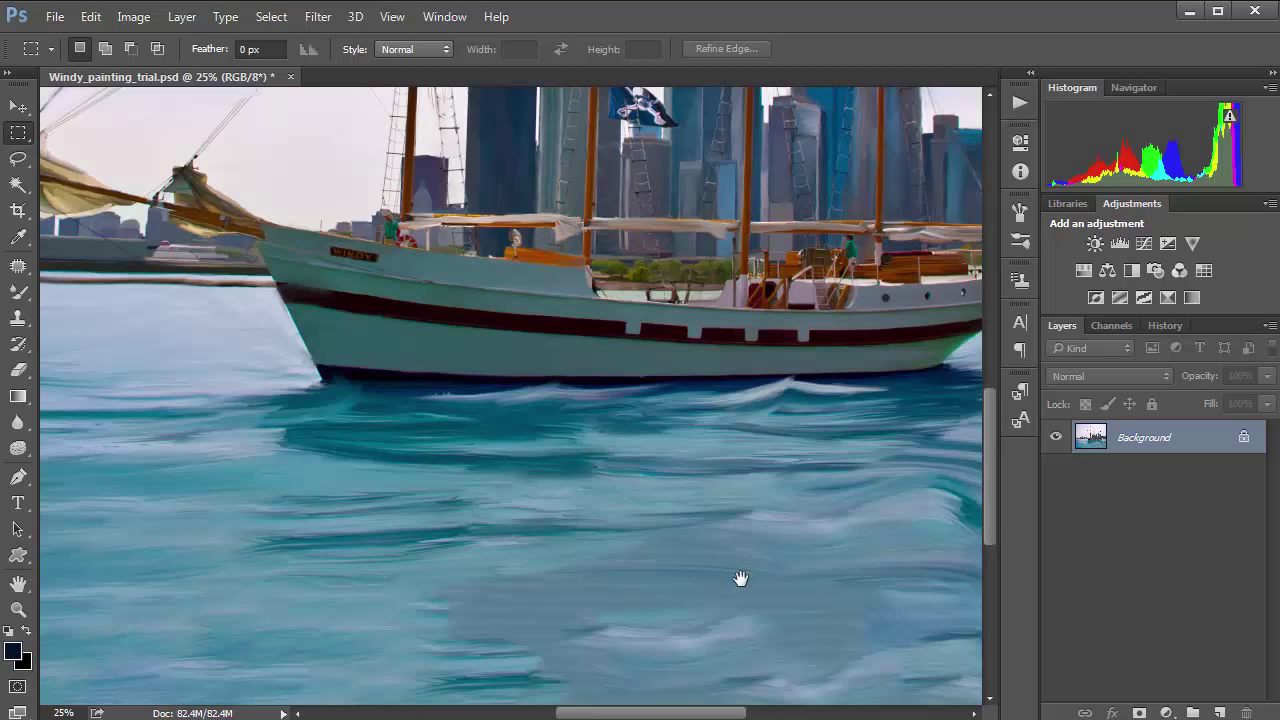
{"action": "key", "text": "ctrl+minus"}
{"action": "key", "text": "ctrl+minus"}
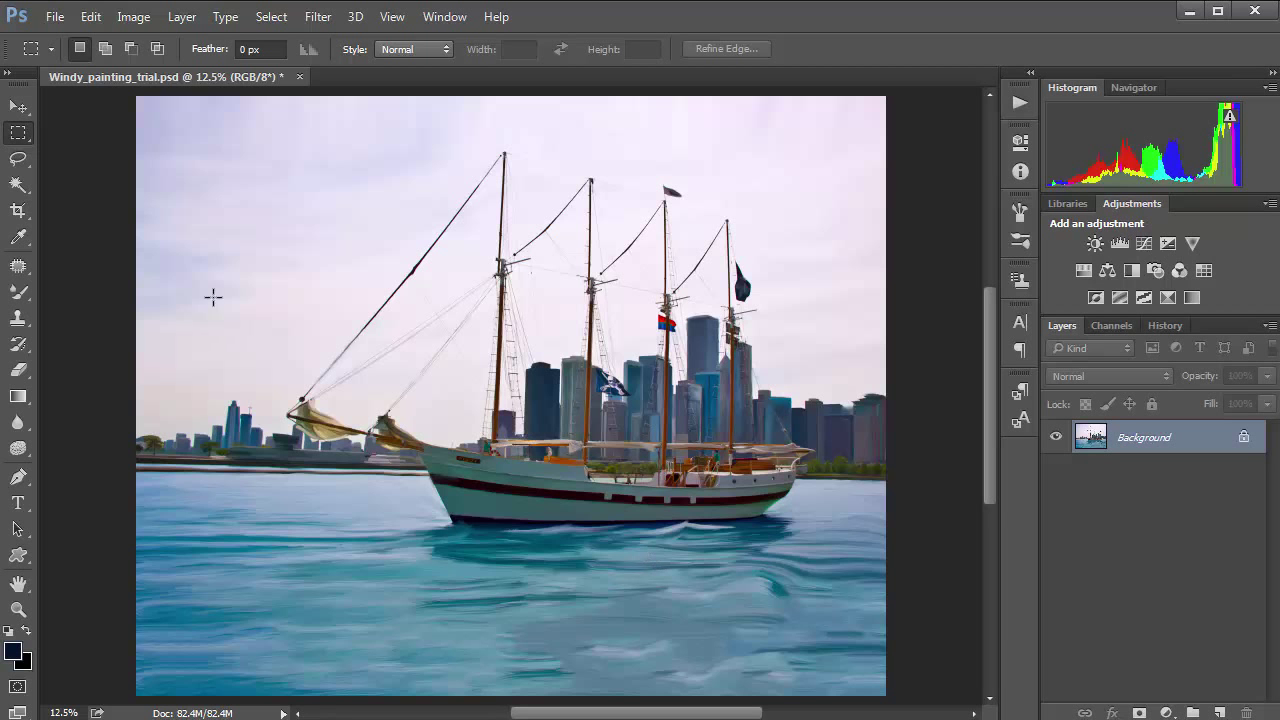
Step: Look through the content options of the Fill command, and close it without filling anything
{"action": "left_click", "coordinate": [90, 17]}
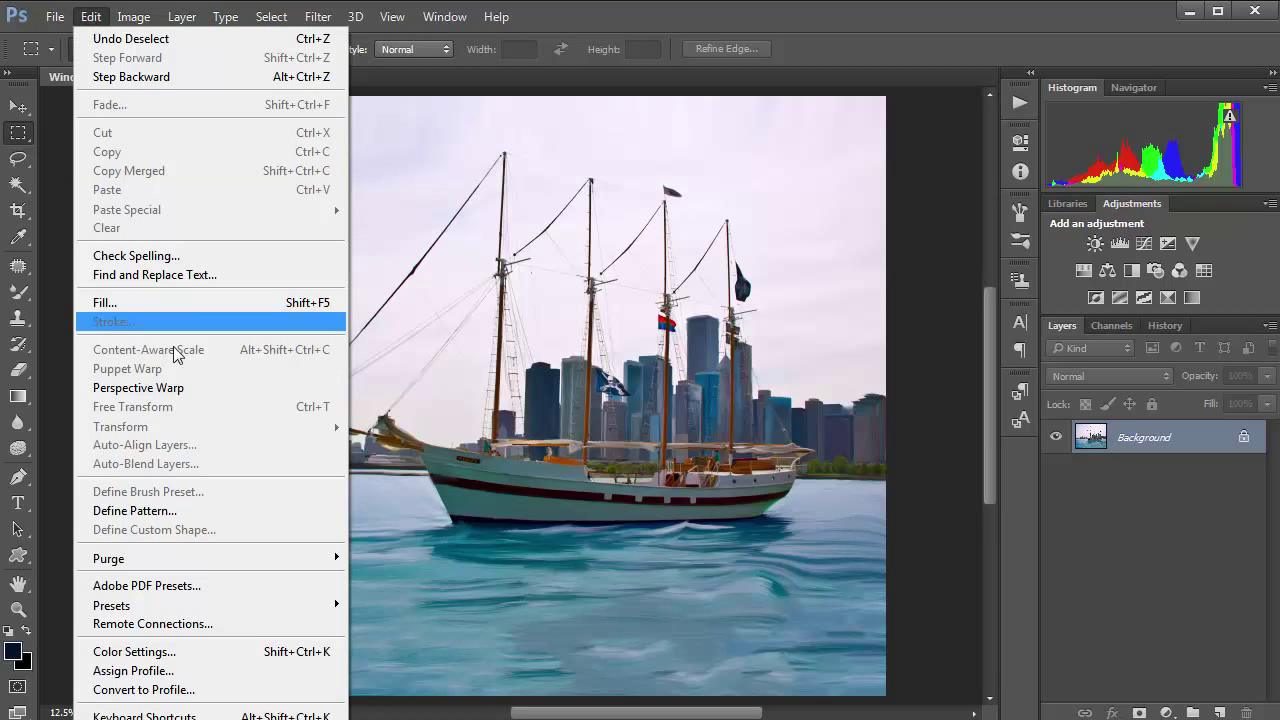
{"action": "left_click", "coordinate": [175, 302]}
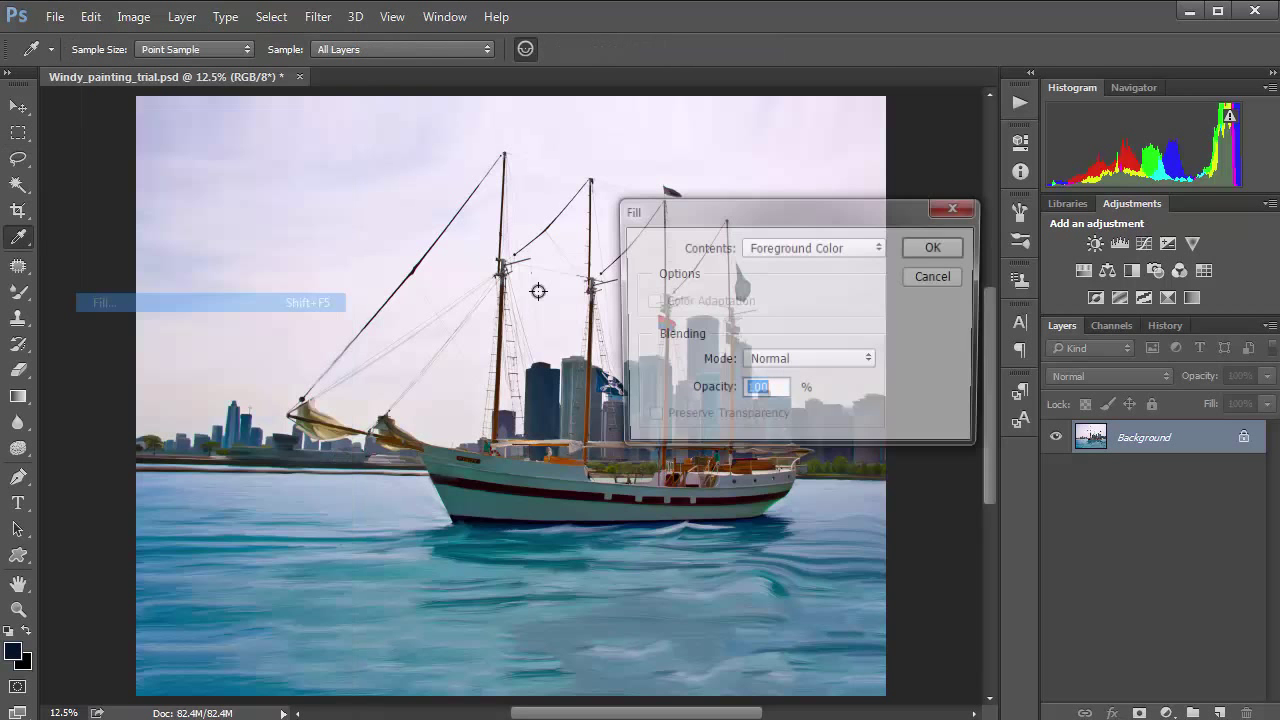
{"action": "left_click", "coordinate": [845, 248]}
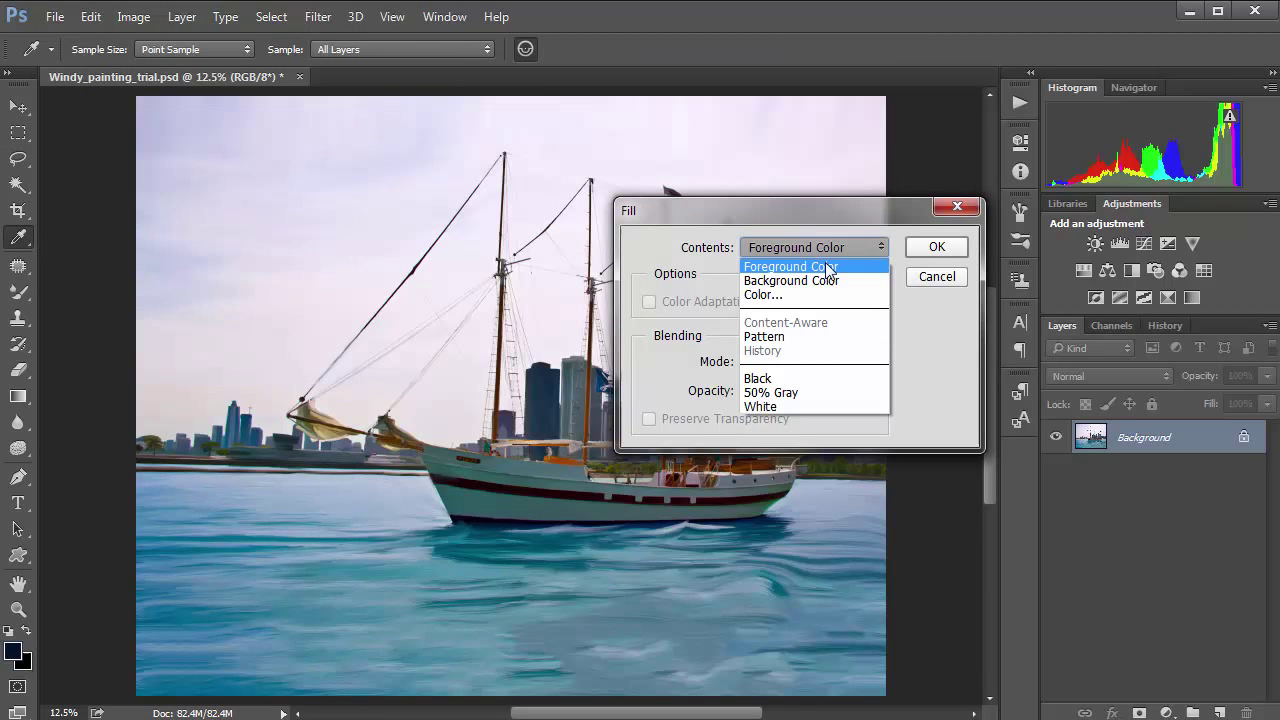
{"action": "left_click", "coordinate": [924, 276]}
{"action": "left_click", "coordinate": [912, 276]}
{"action": "key", "text": "m"}
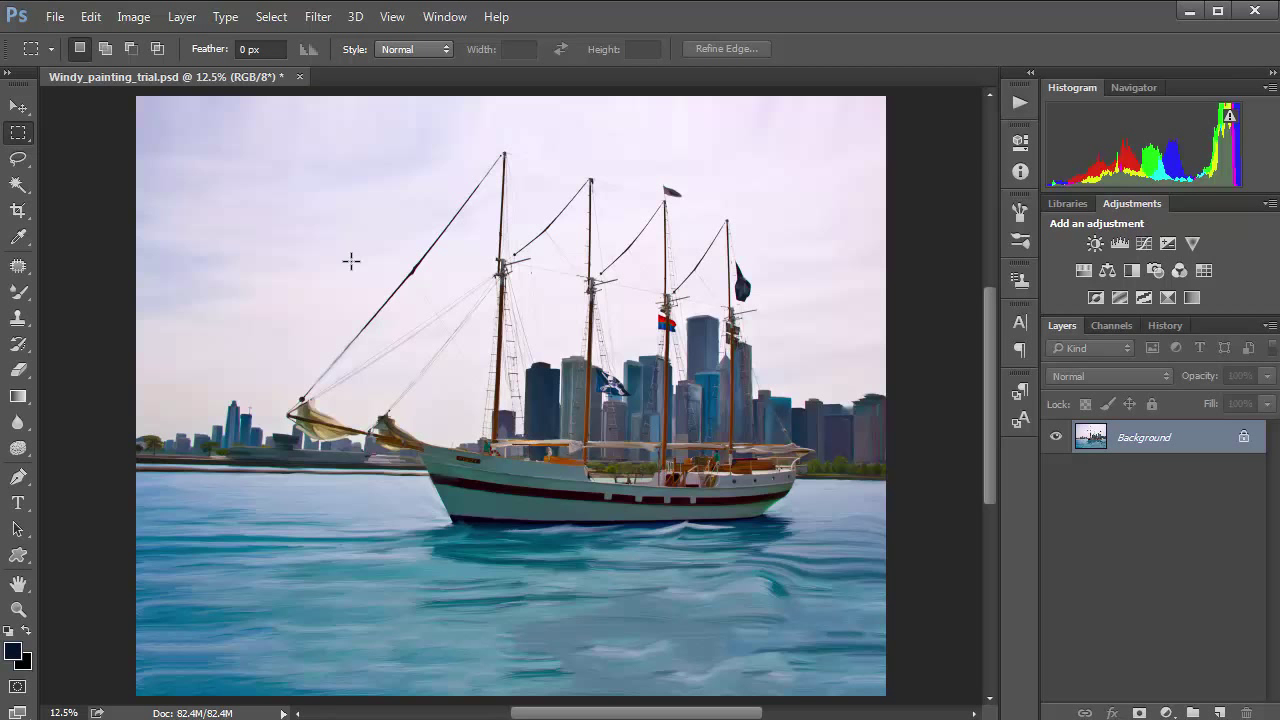
{"action": "left_click", "coordinate": [91, 20]}
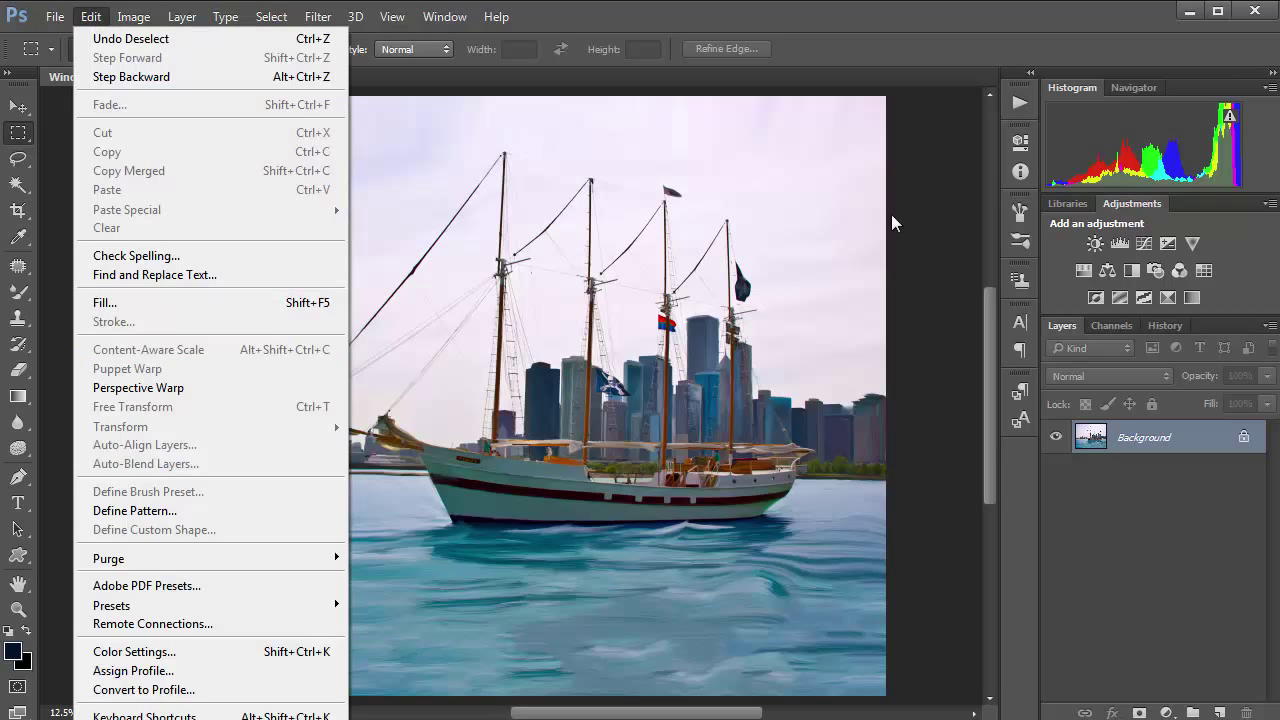
{"action": "left_click", "coordinate": [836, 304]}
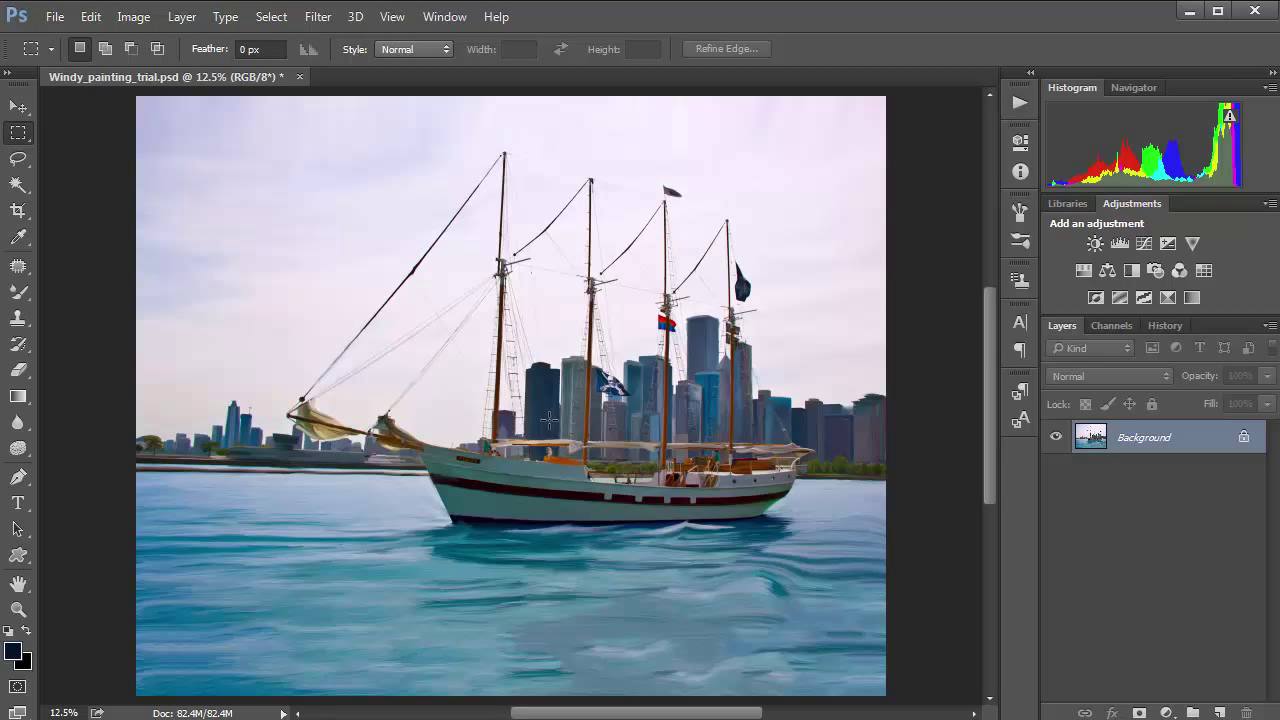